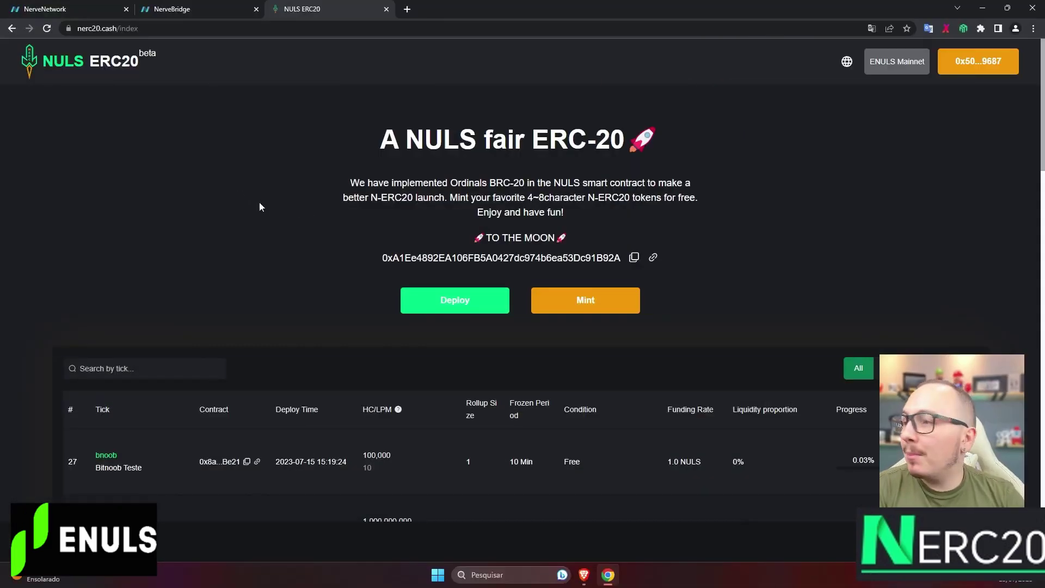
Look over the nerc20.cash home page and scroll through its token table.
{"action": "left_click", "coordinate": [100, 32]}
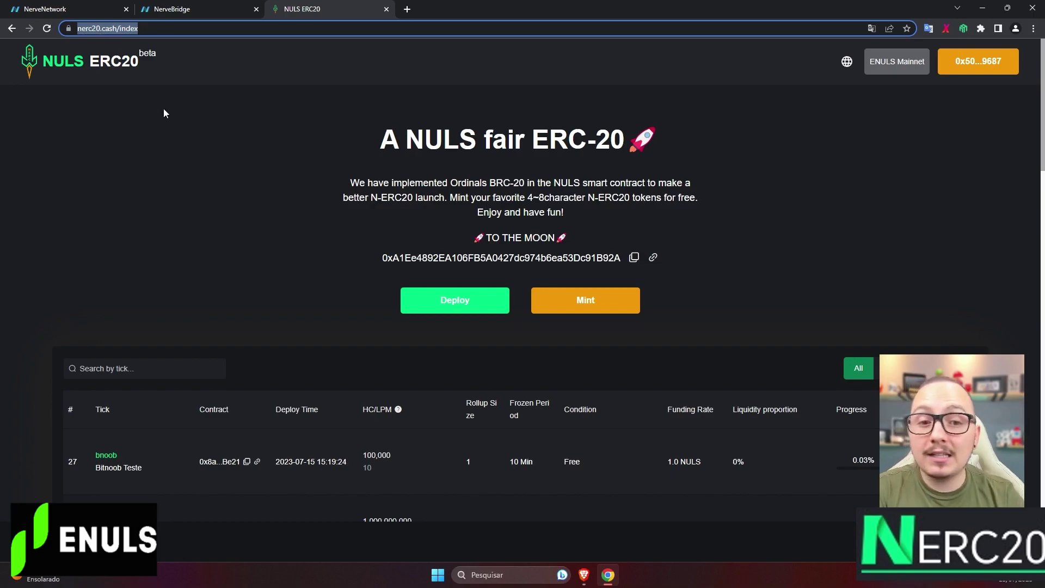
{"action": "left_click", "coordinate": [194, 167]}
{"action": "scroll", "coordinate": [194, 166], "scroll_direction": "down", "scroll_amount": 8}
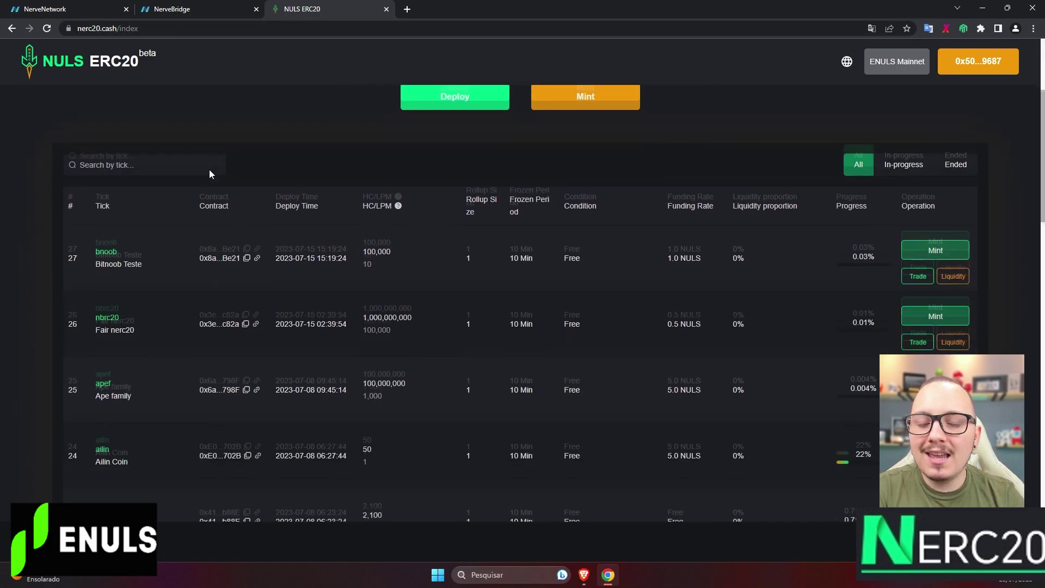
{"action": "scroll", "coordinate": [218, 165], "scroll_direction": "down", "scroll_amount": 1}
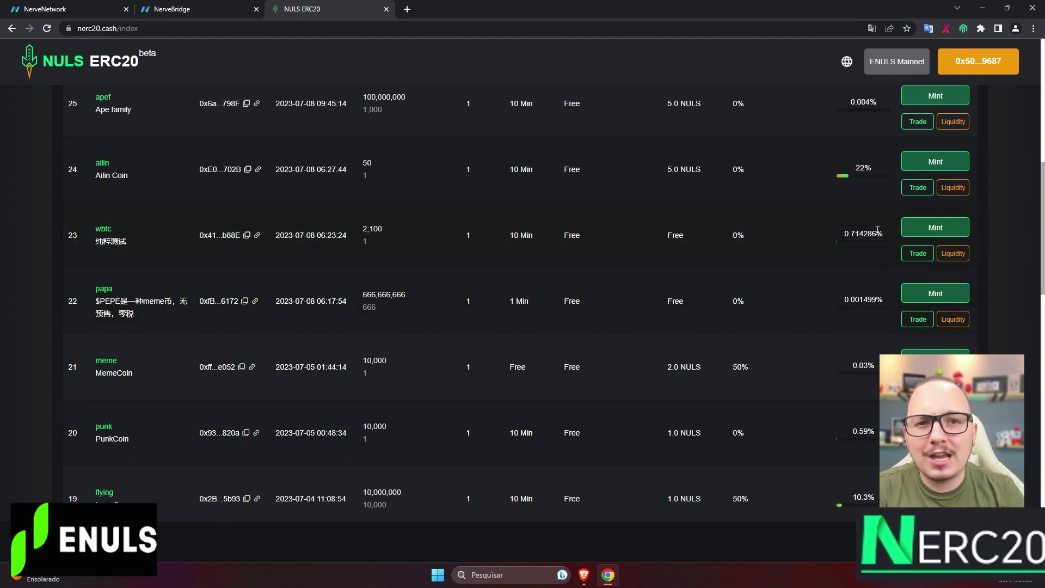
{"action": "scroll", "coordinate": [215, 302], "scroll_direction": "up", "scroll_amount": 9}
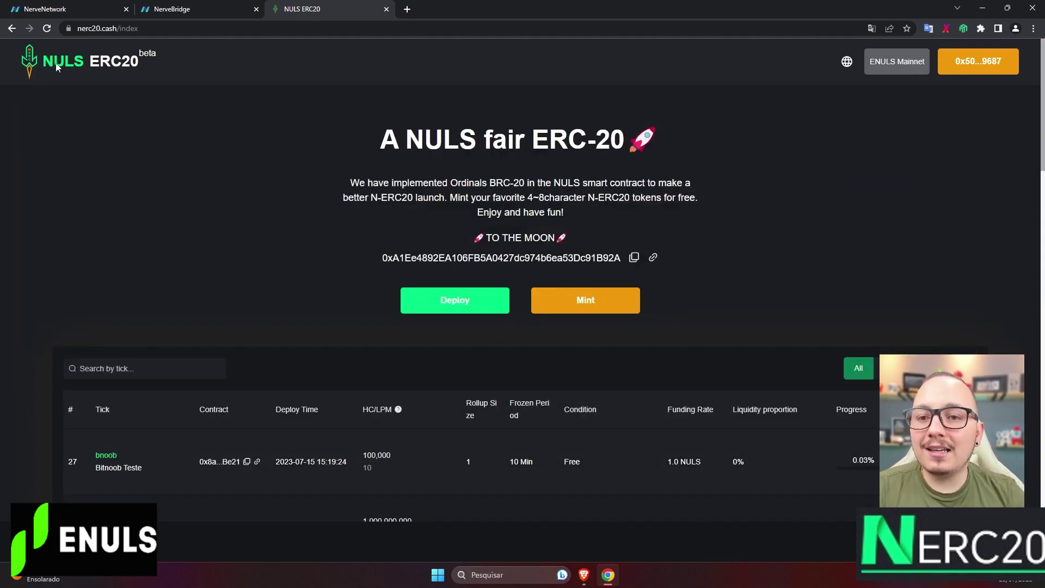
{"action": "left_click_drag", "start_coordinate": [142, 51], "coordinate": [156, 60]}
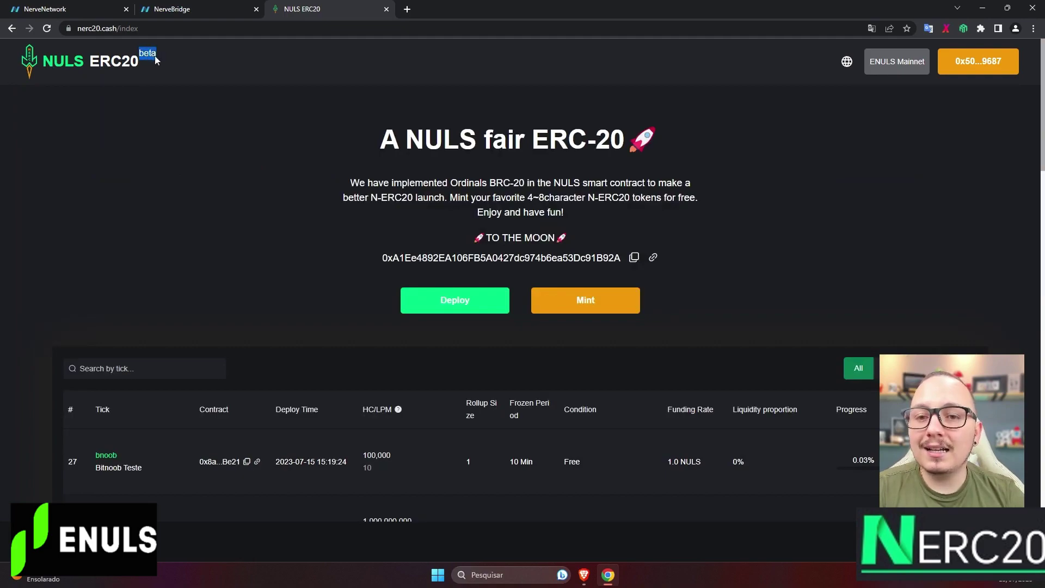
{"action": "left_click", "coordinate": [206, 146]}
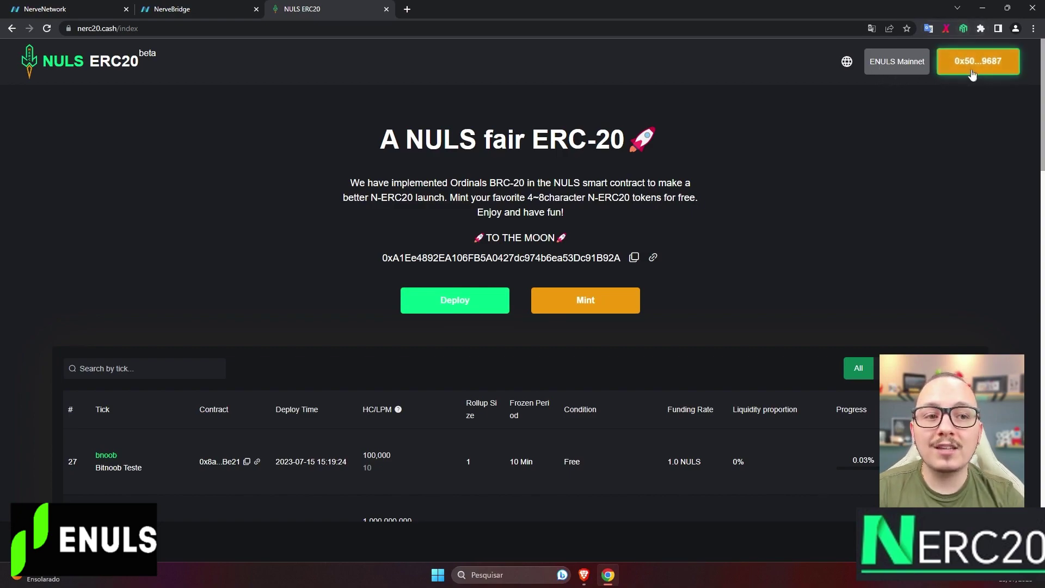
Check the account balance in the wallet, then open the Deploy form in Free mode.
{"action": "left_click", "coordinate": [965, 33]}
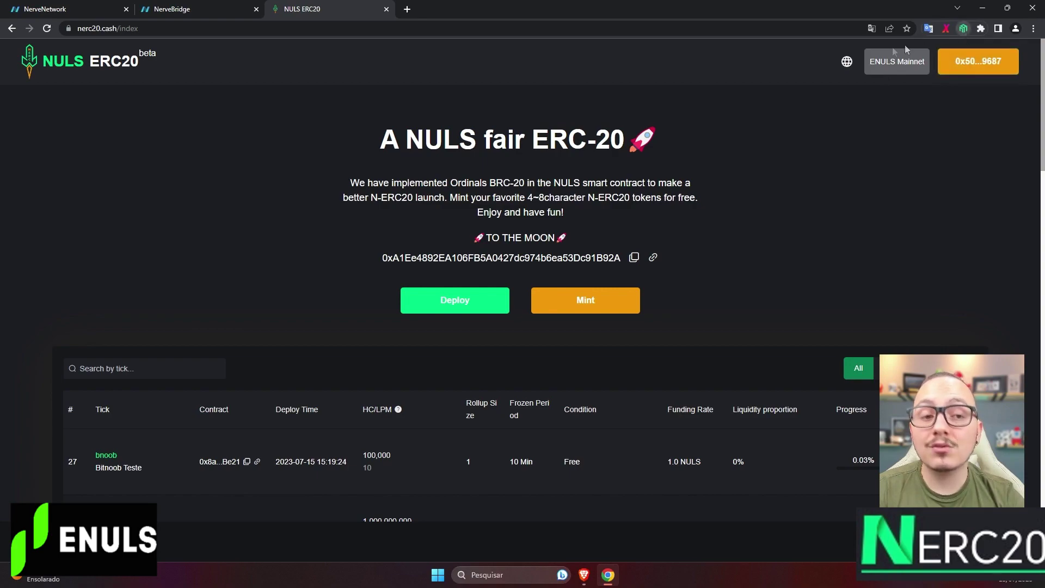
{"action": "left_click", "coordinate": [746, 129]}
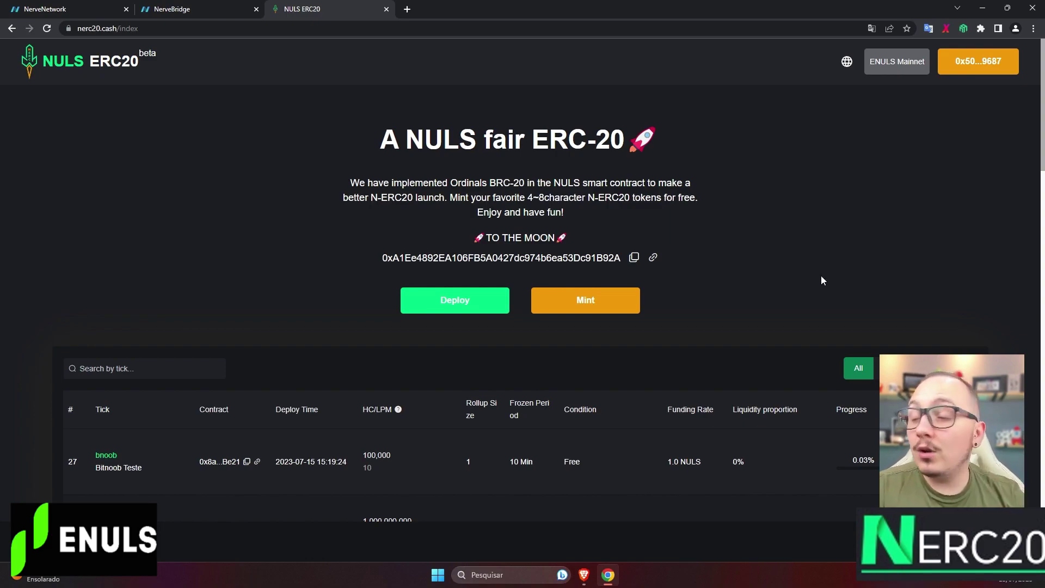
{"action": "left_click", "coordinate": [454, 300]}
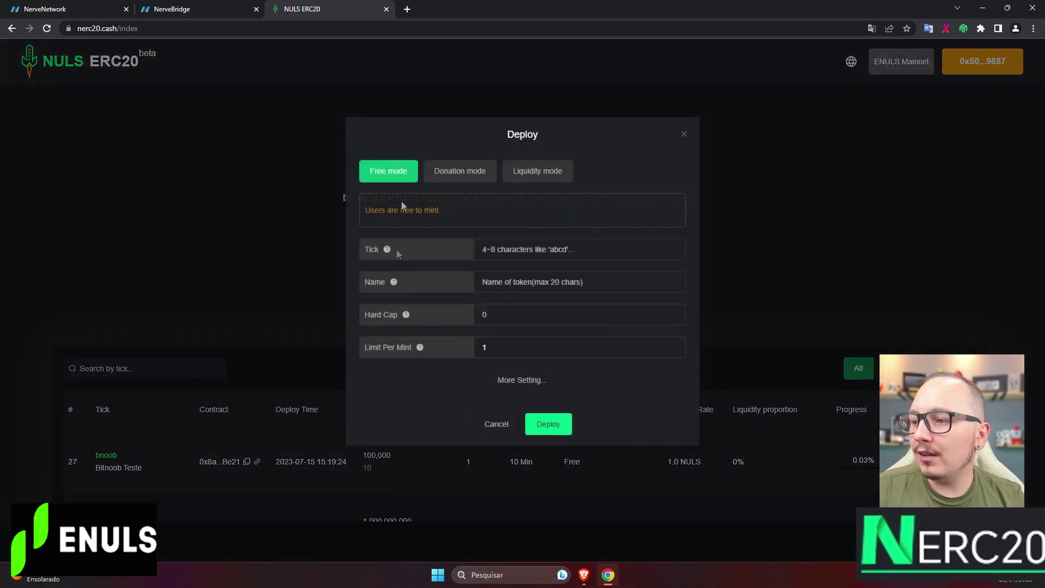
Close the Deploy form, then open and close the Mint form to return to the token list.
{"action": "left_click", "coordinate": [684, 135]}
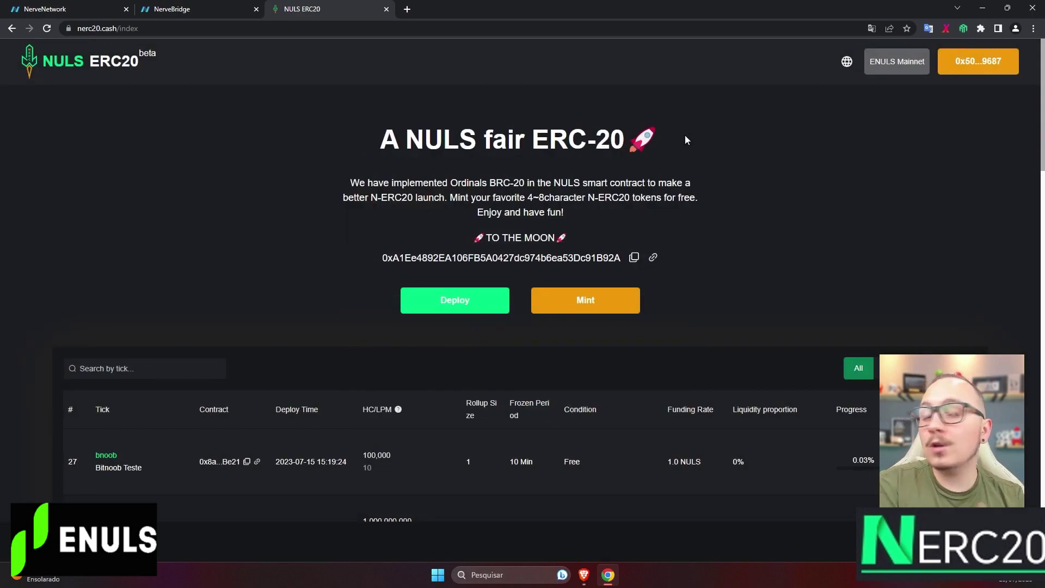
{"action": "left_click", "coordinate": [597, 306]}
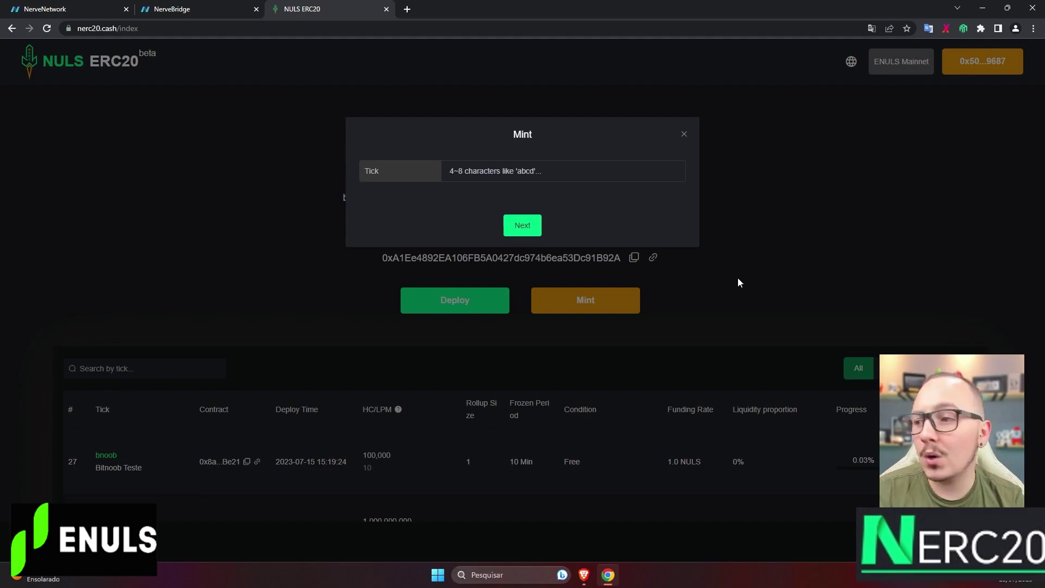
{"action": "left_click", "coordinate": [684, 136]}
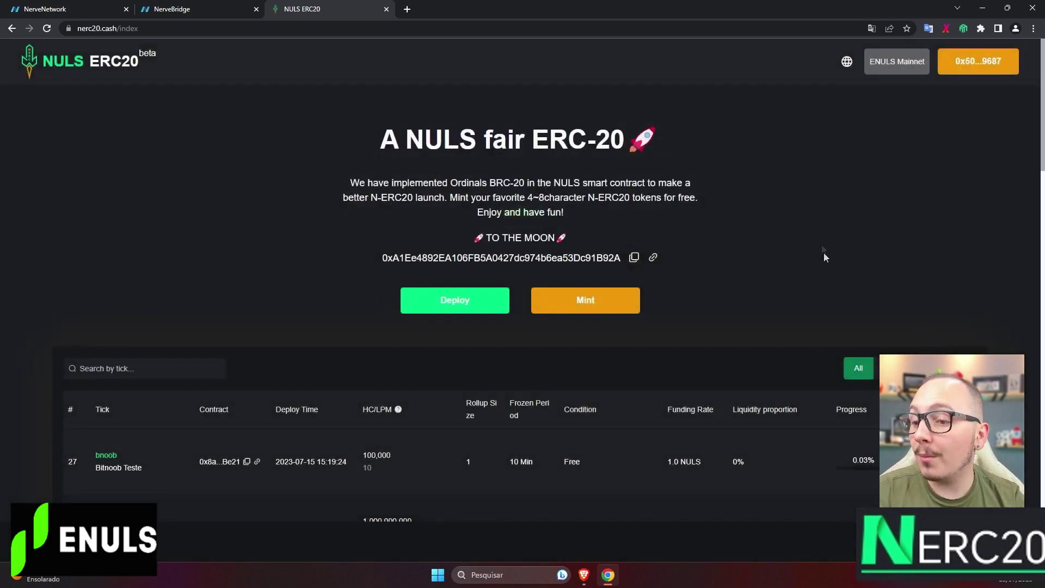
{"action": "scroll", "coordinate": [824, 255], "scroll_direction": "down", "scroll_amount": 2}
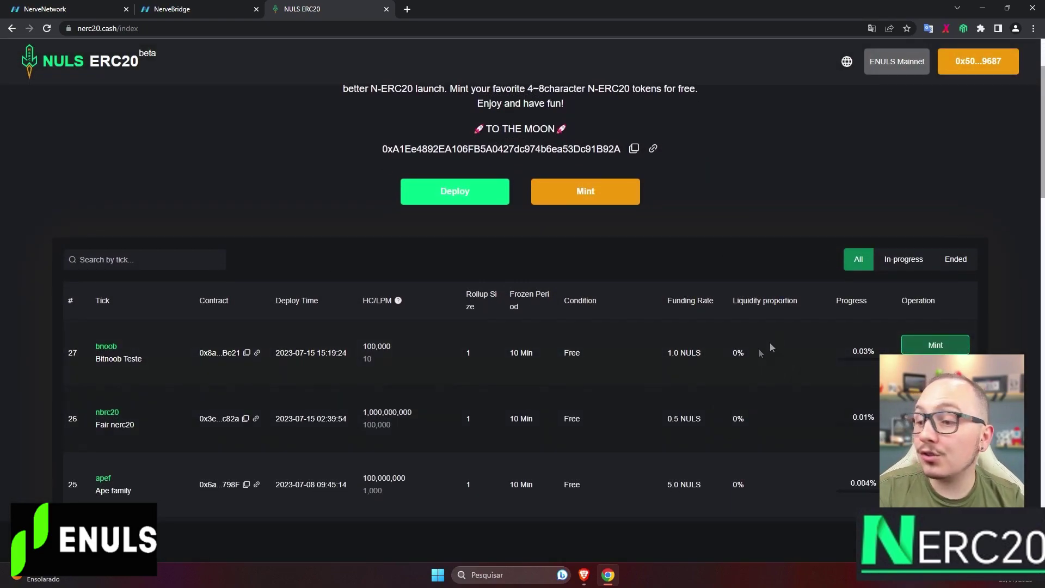
{"action": "scroll", "coordinate": [777, 341], "scroll_direction": "down", "scroll_amount": 2}
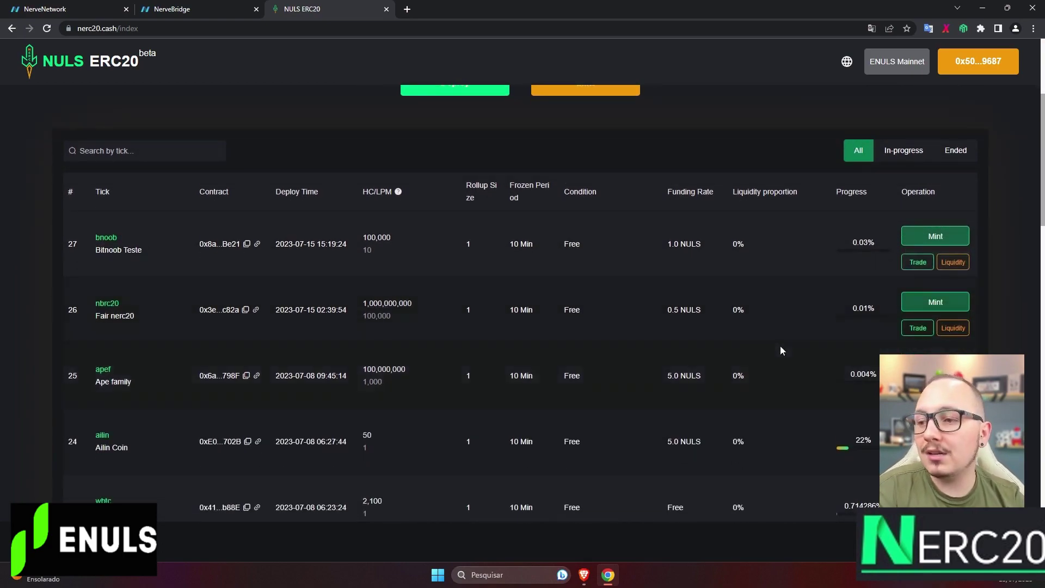
{"action": "scroll", "coordinate": [745, 318], "scroll_direction": "up", "scroll_amount": 1}
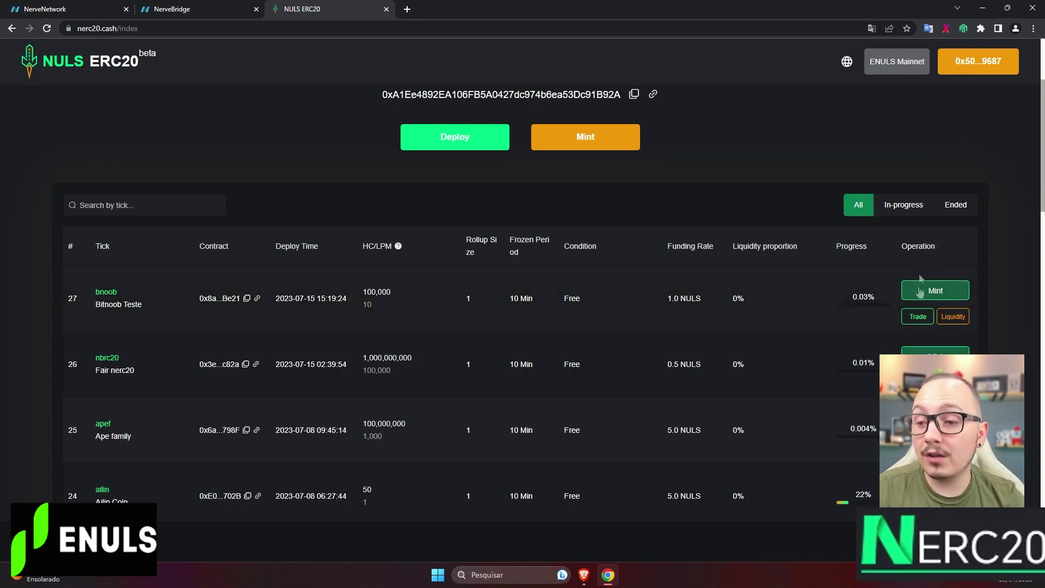
{"action": "left_click", "coordinate": [919, 321]}
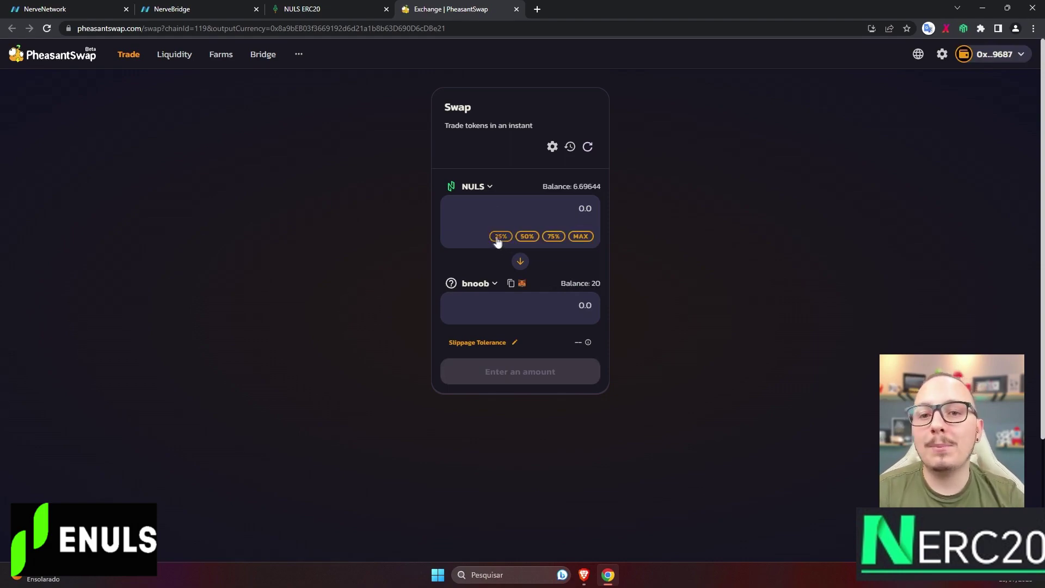
{"action": "left_click", "coordinate": [580, 237]}
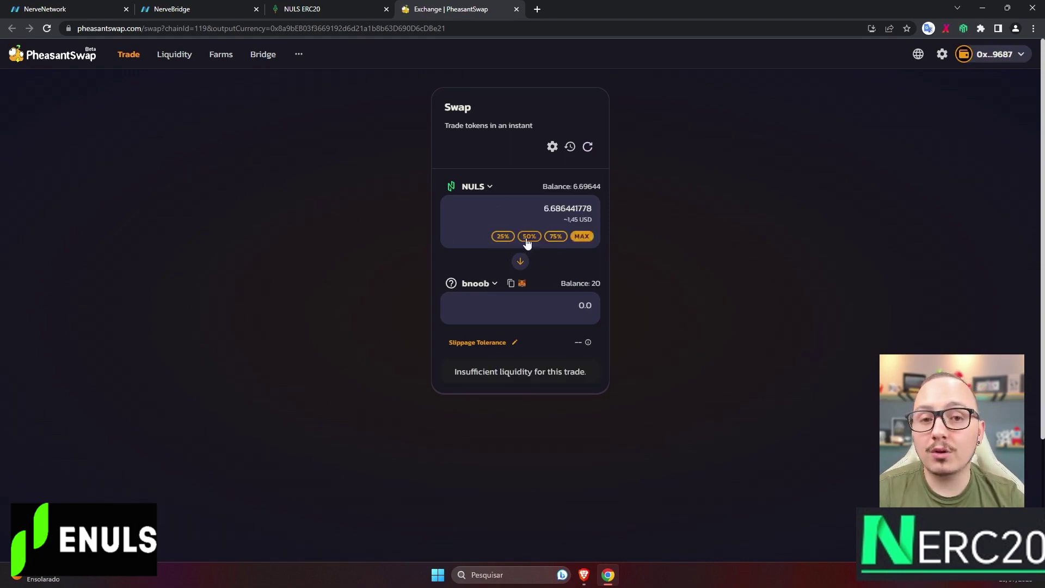
{"action": "left_click", "coordinate": [516, 10]}
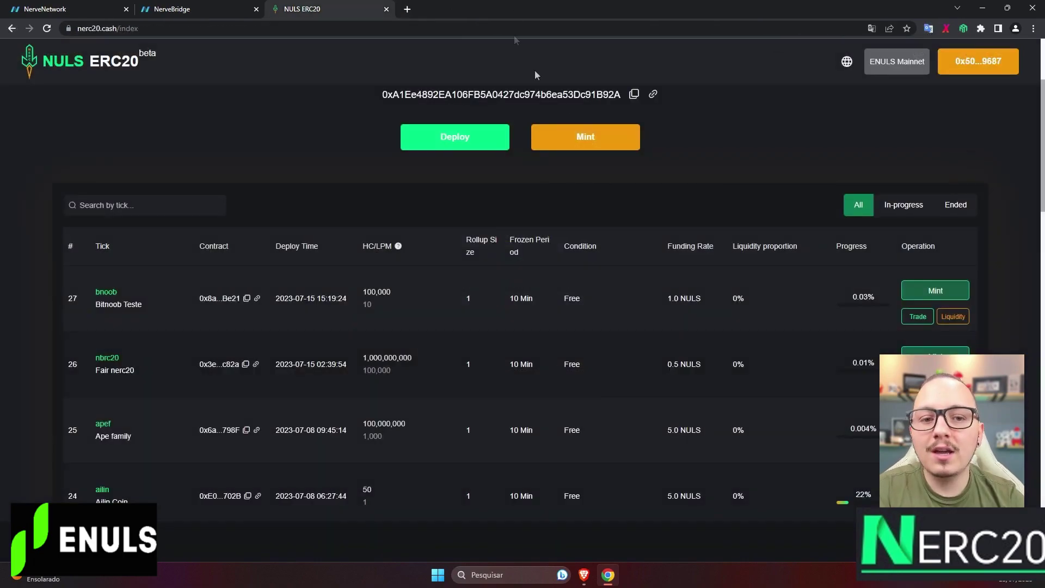
{"action": "left_click", "coordinate": [952, 317]}
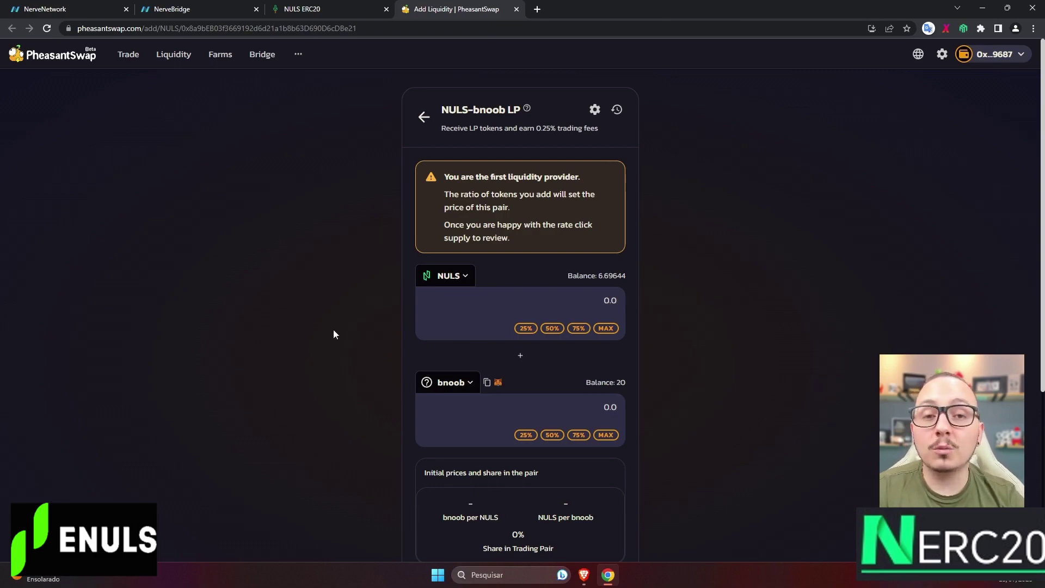
Go to the PheasantSwap Farms page.
{"action": "left_click", "coordinate": [223, 61]}
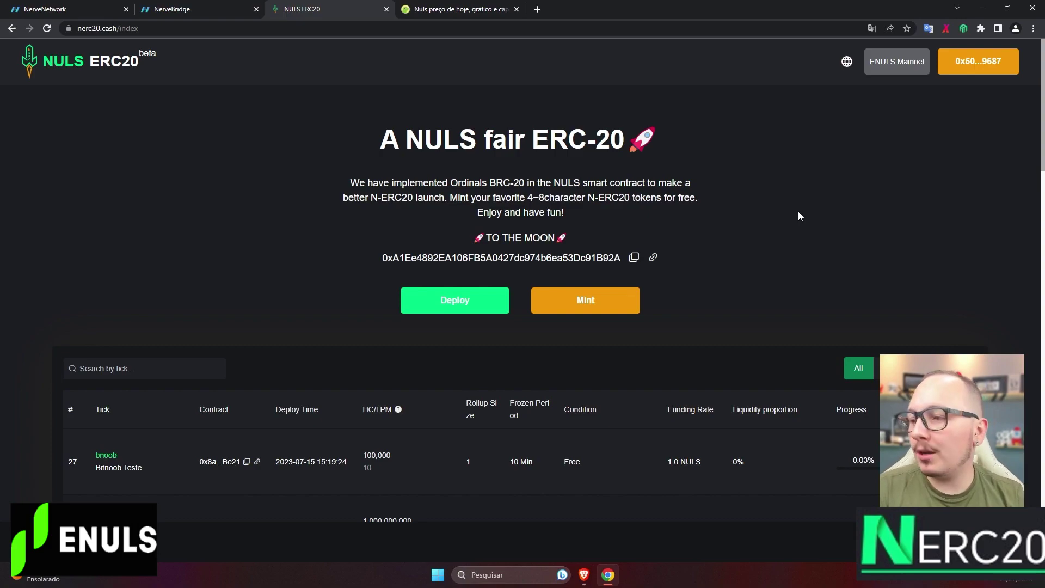
Open the Deploy form and cycle through Donation, Liquidity and back to Free mode.
{"action": "left_click", "coordinate": [474, 301]}
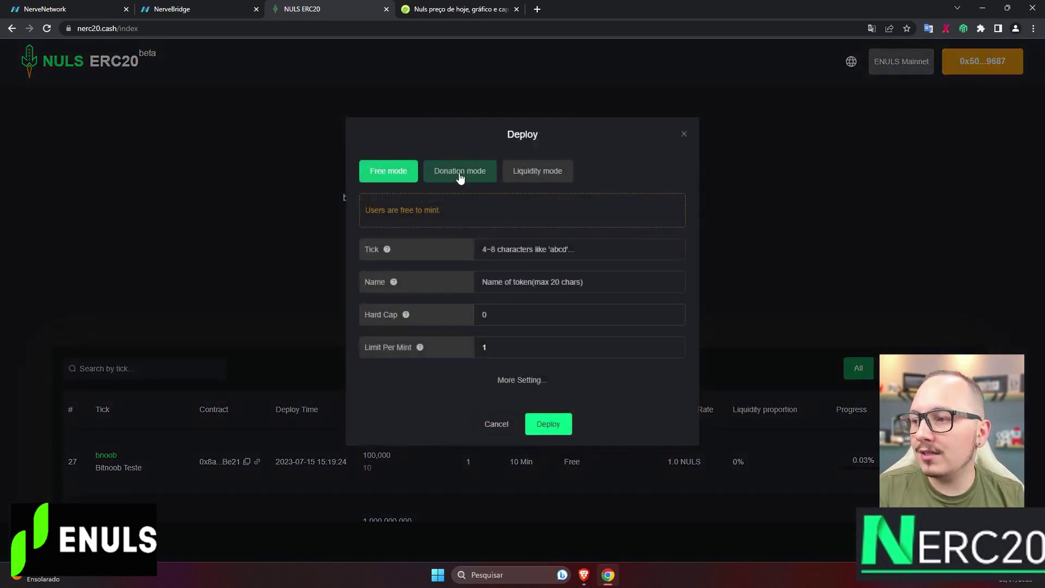
{"action": "left_click", "coordinate": [460, 173]}
{"action": "left_click", "coordinate": [533, 174]}
{"action": "left_click", "coordinate": [460, 172]}
{"action": "left_click", "coordinate": [405, 173]}
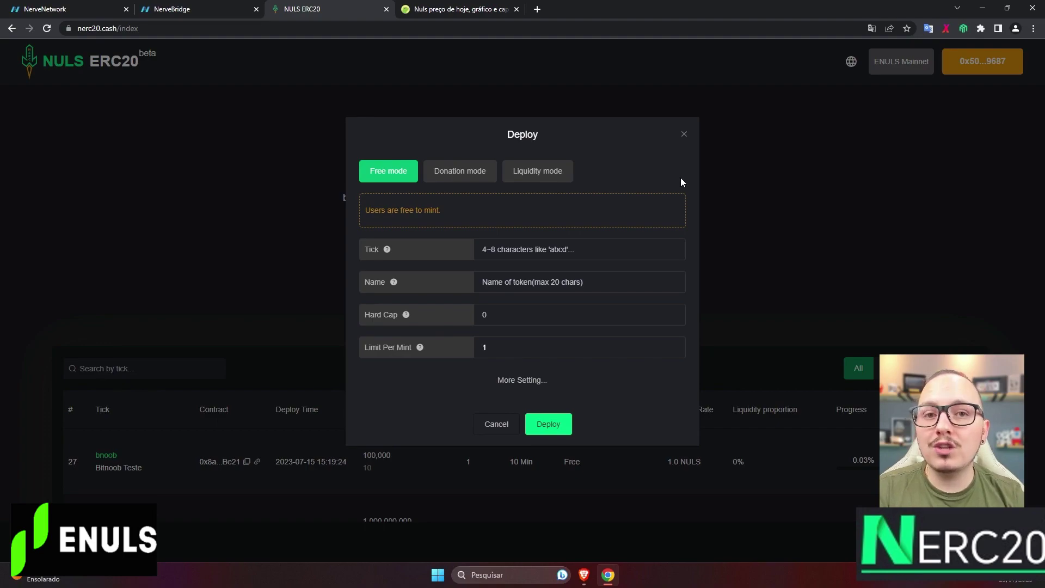
Check the current NULS price, then return to NERC20 and close the Deploy form.
{"action": "left_click", "coordinate": [462, 9]}
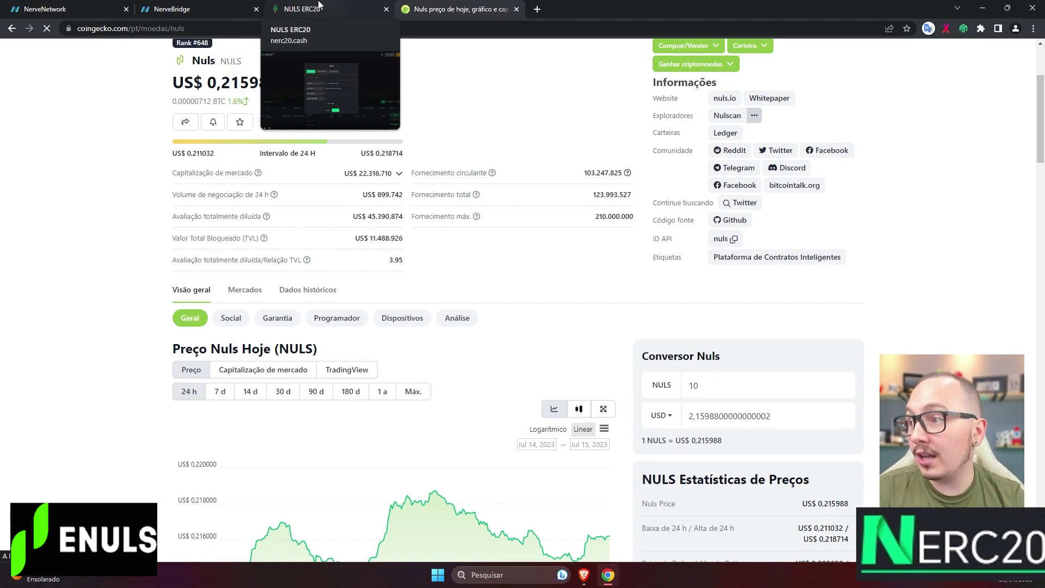
{"action": "left_click", "coordinate": [320, 5]}
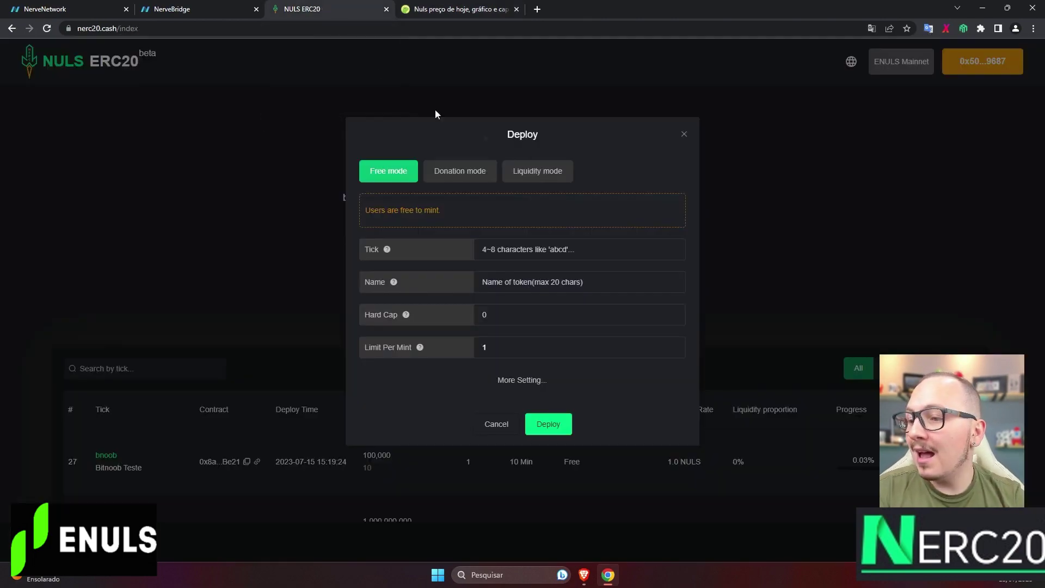
{"action": "left_click", "coordinate": [685, 134]}
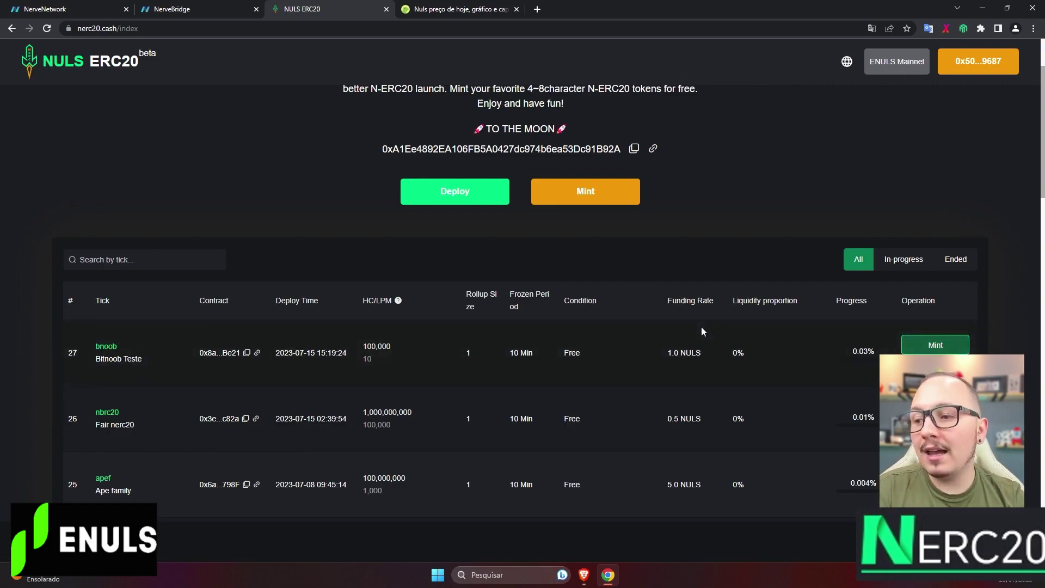
Open, close and reopen the Deploy form, then switch it to Donation mode.
{"action": "scroll", "coordinate": [701, 327], "scroll_direction": "up", "scroll_amount": 2}
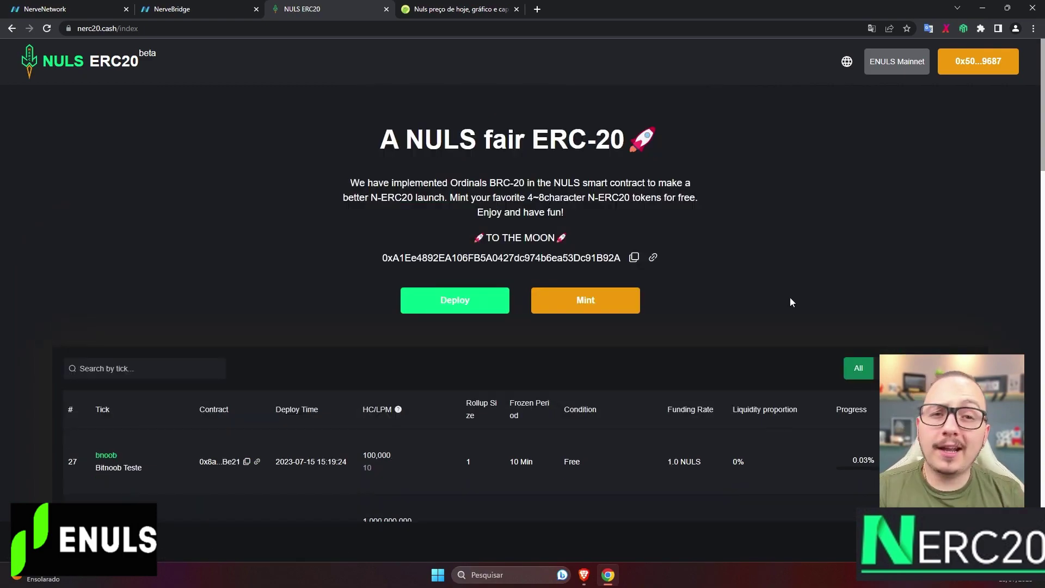
{"action": "left_click", "coordinate": [455, 300]}
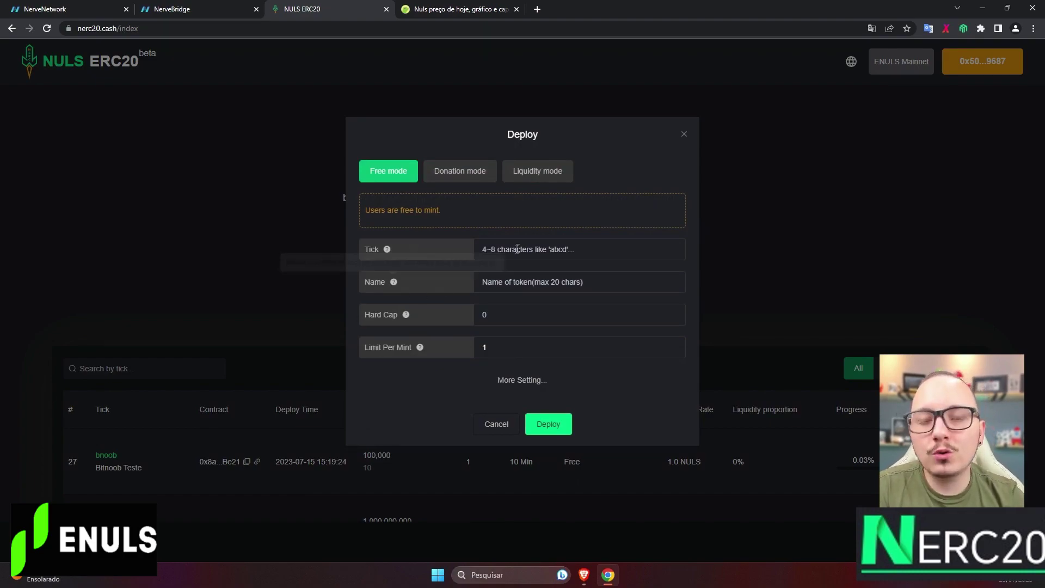
{"action": "left_click", "coordinate": [684, 135]}
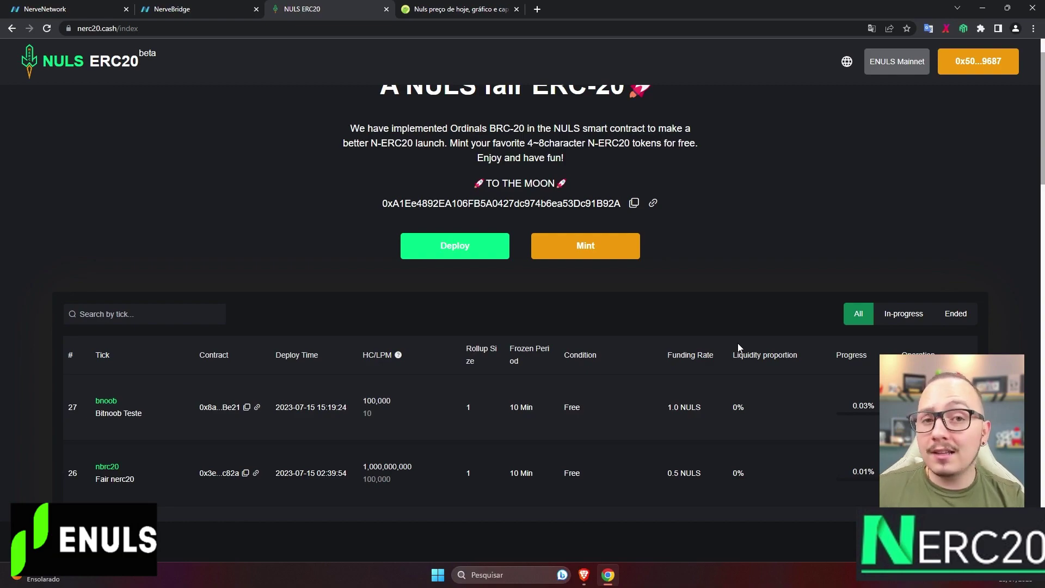
{"action": "scroll", "coordinate": [630, 292], "scroll_direction": "up", "scroll_amount": 1}
{"action": "left_click", "coordinate": [440, 297]}
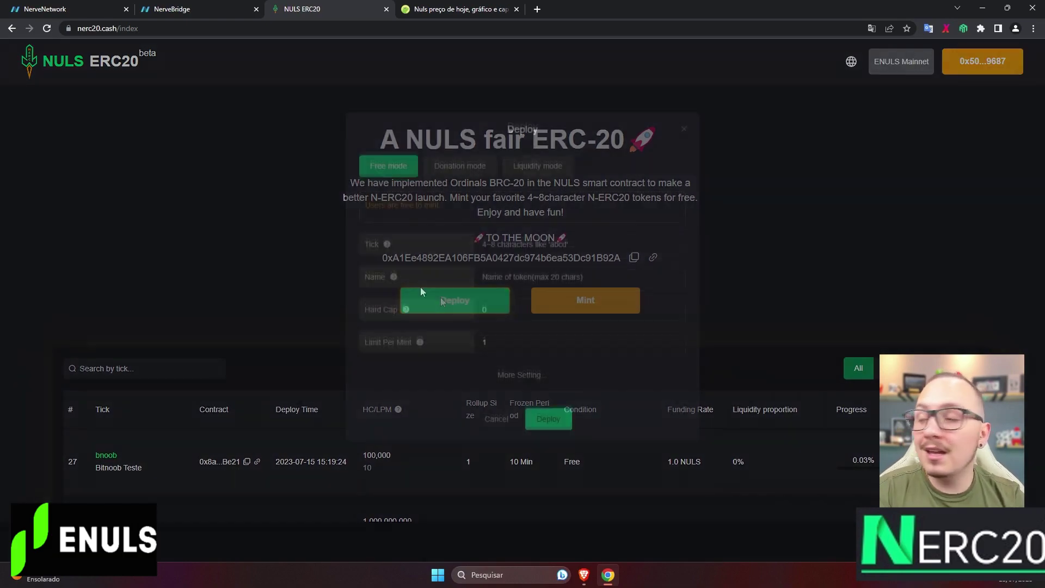
{"action": "left_click", "coordinate": [452, 177]}
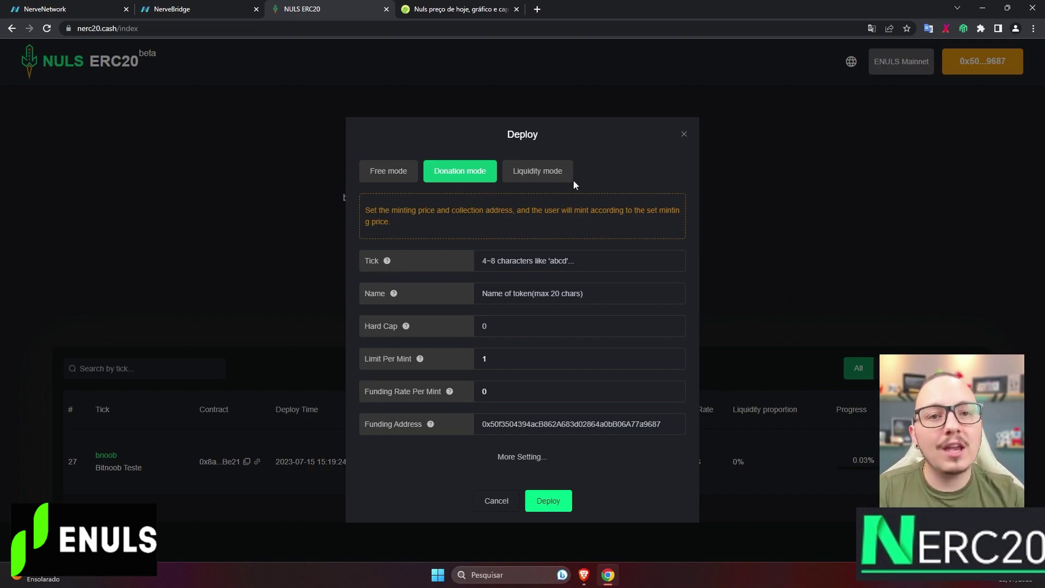
Switch to Liquidity mode with a 55% liquidity proportion, then reopen a fresh Deploy form.
{"action": "left_click", "coordinate": [551, 181]}
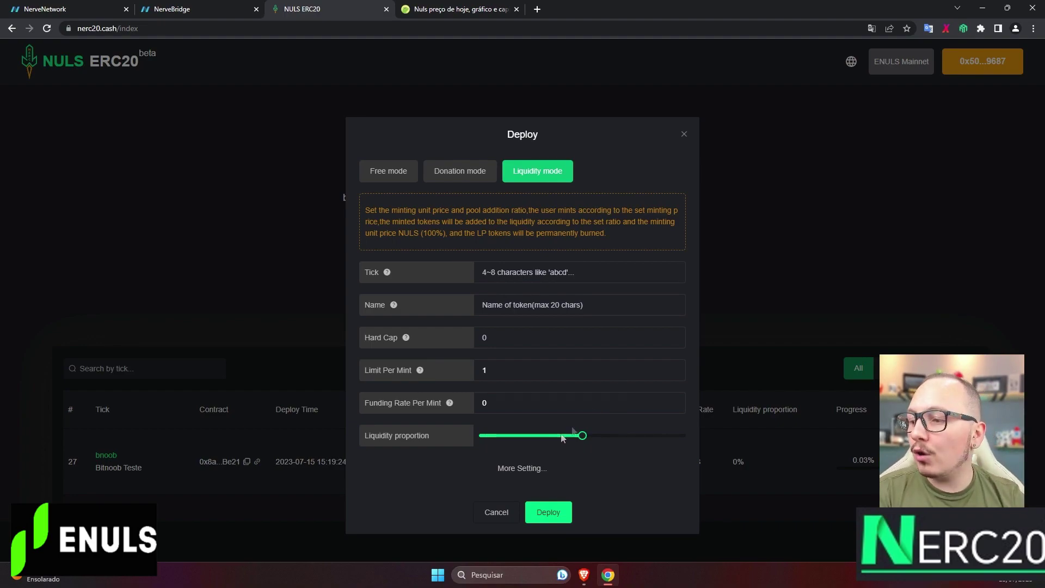
{"action": "mouse_move", "coordinate": [583, 436]}
{"action": "left_mouse_down"}
{"action": "mouse_move", "coordinate": [623, 437]}
{"action": "mouse_move", "coordinate": [585, 438]}
{"action": "left_mouse_up"}
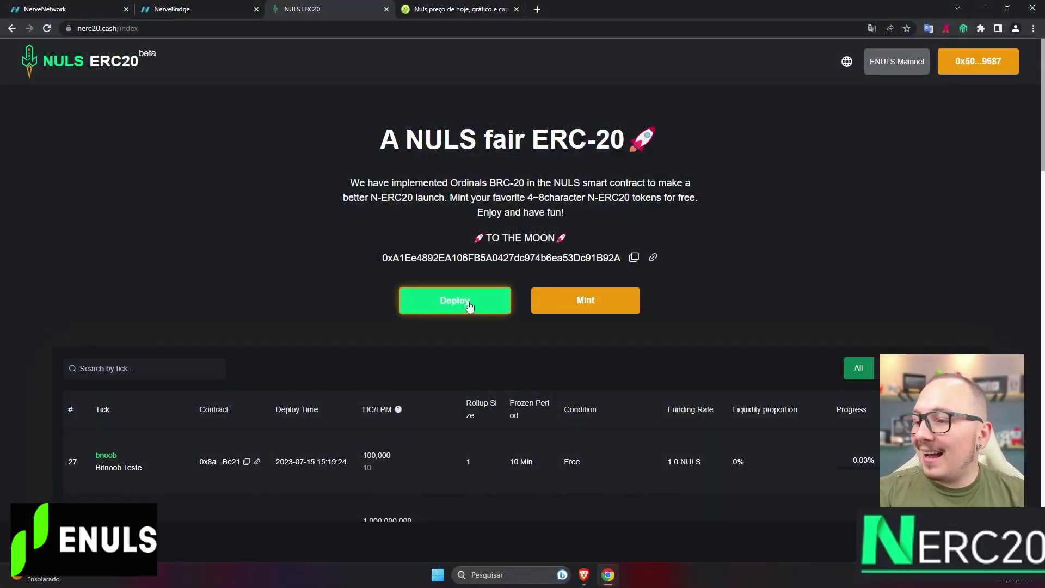
{"action": "left_click", "coordinate": [460, 303]}
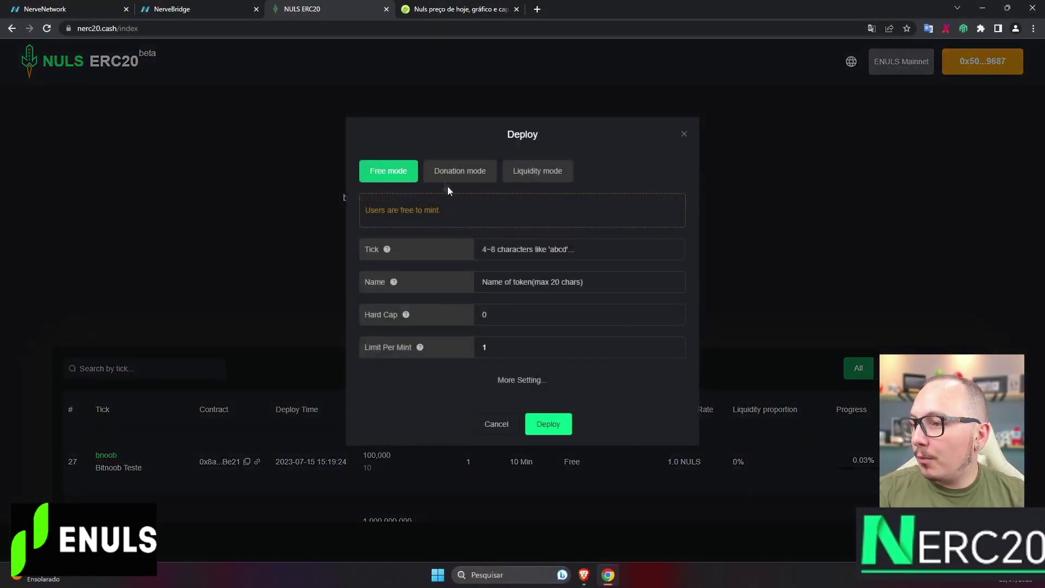
Toggle between Free, Donation and Liquidity modes, settling on Donation mode.
{"action": "left_click", "coordinate": [456, 172]}
{"action": "left_click", "coordinate": [533, 172]}
{"action": "left_click", "coordinate": [392, 172]}
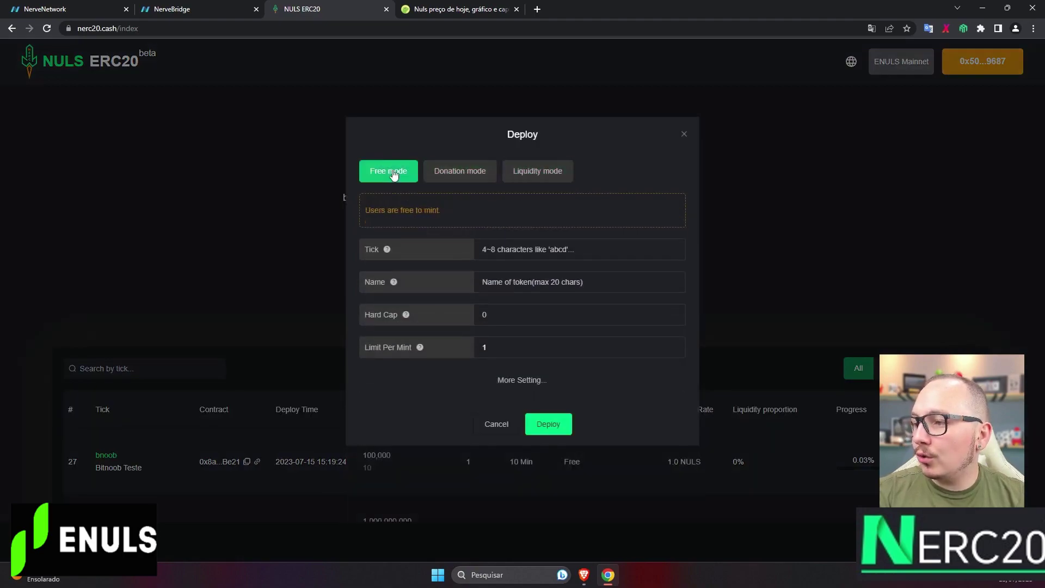
{"action": "left_click", "coordinate": [460, 183]}
{"action": "left_click", "coordinate": [539, 179]}
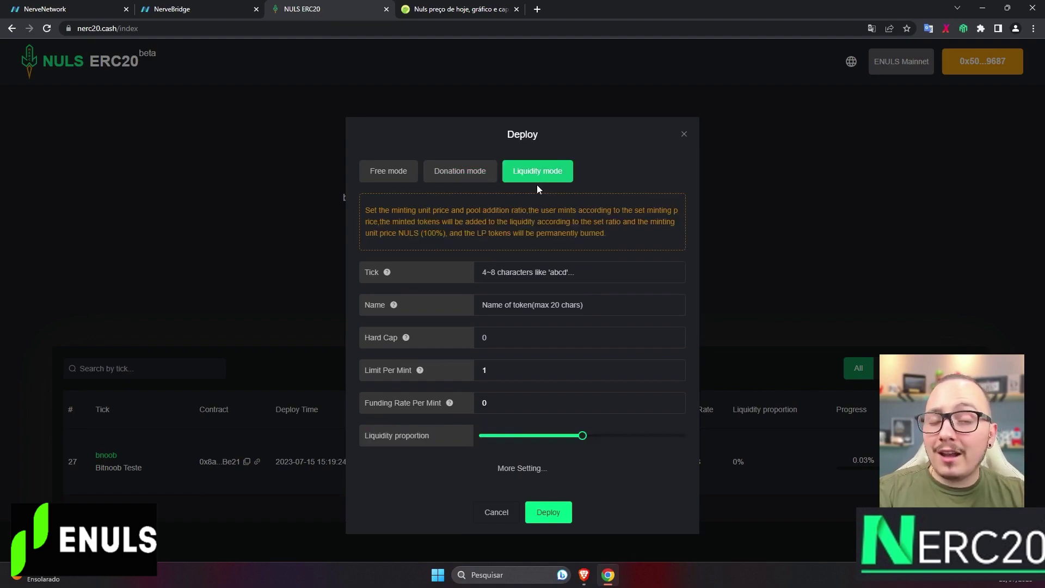
{"action": "left_click", "coordinate": [462, 171]}
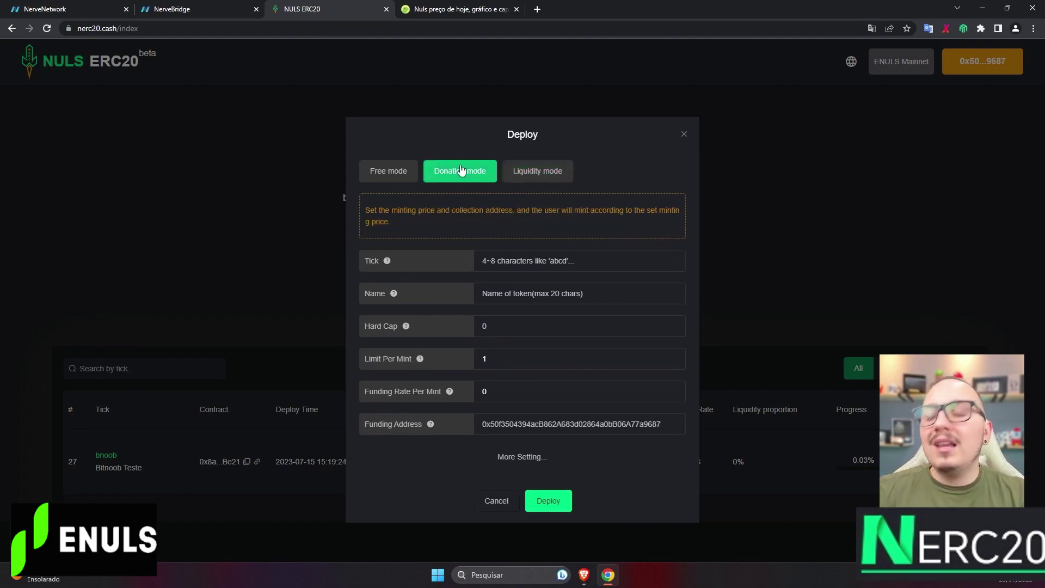
Enter tick 'teste', name 'Teste canal', hard cap 100000 and limit per mint 100.
{"action": "left_click", "coordinate": [509, 261]}
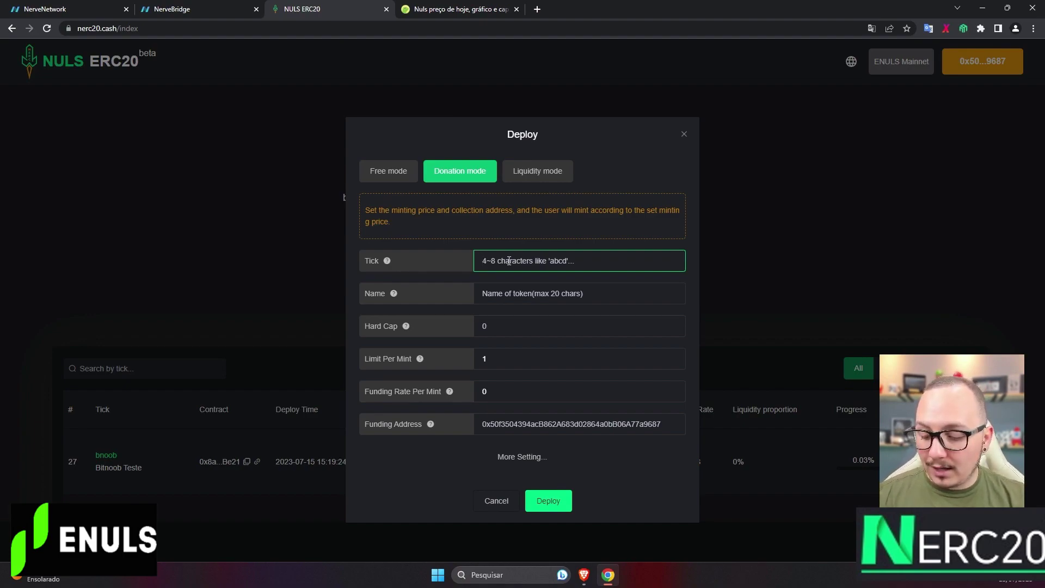
{"action": "type", "text": "teste"}
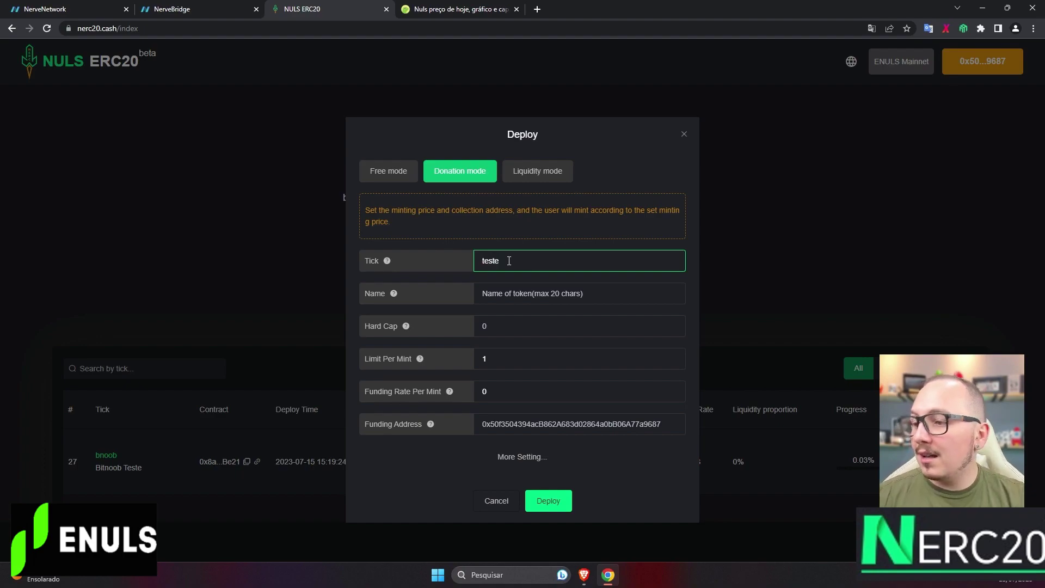
{"action": "left_click", "coordinate": [534, 301]}
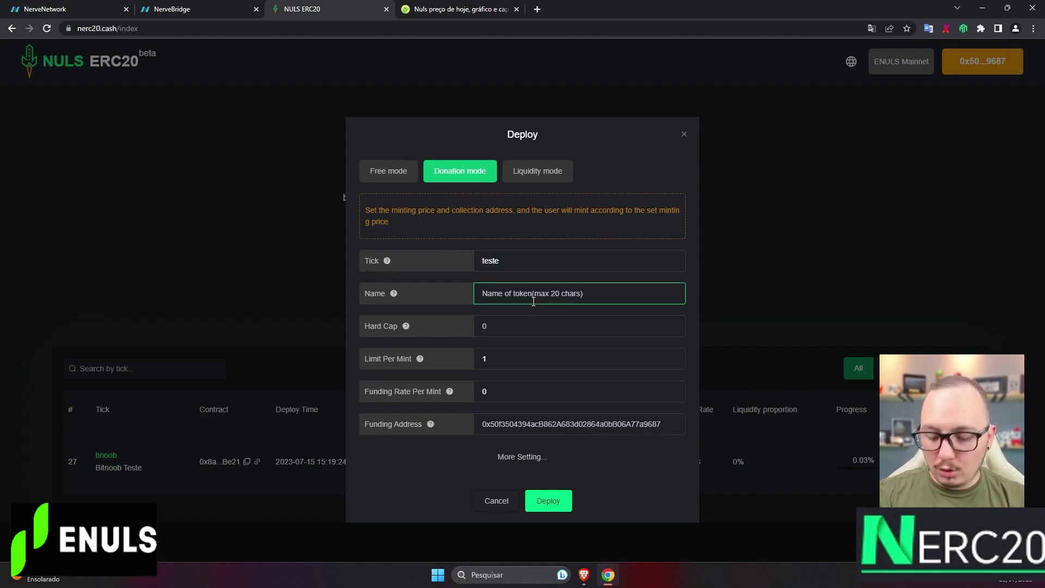
{"action": "type", "text": "Teste canal"}
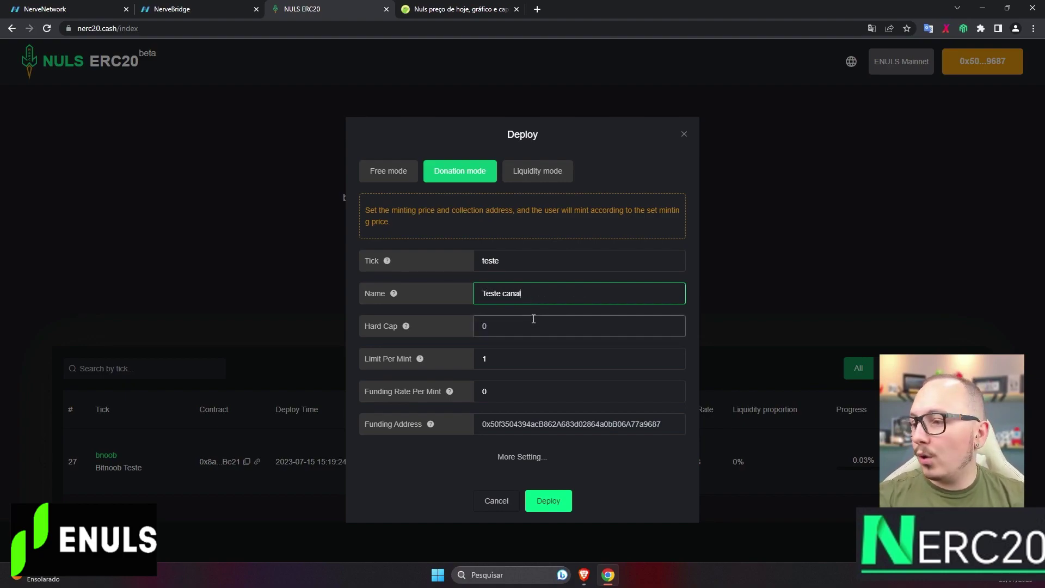
{"action": "left_click", "coordinate": [535, 320]}
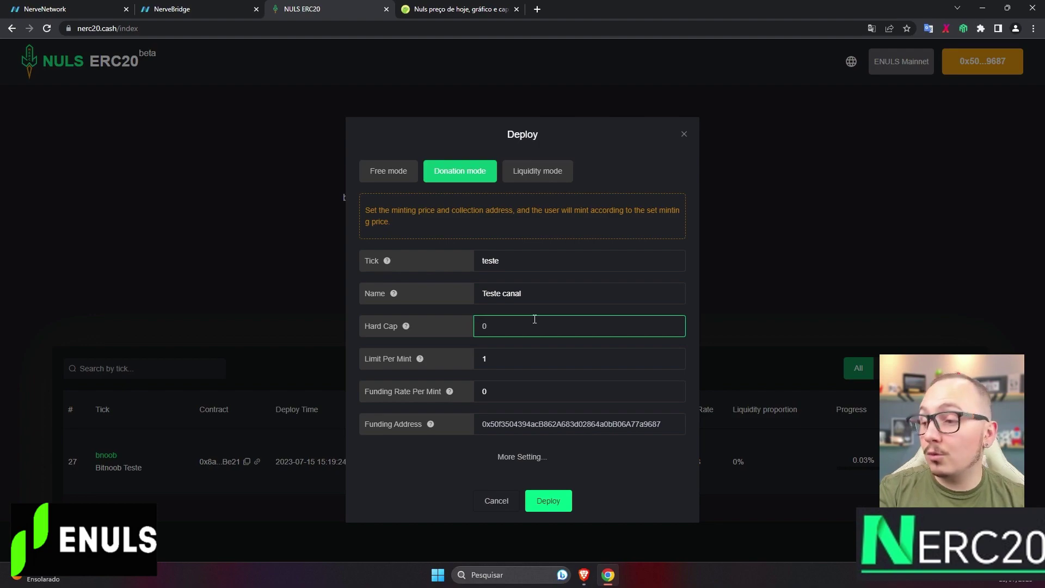
{"action": "type", "text": "100"}
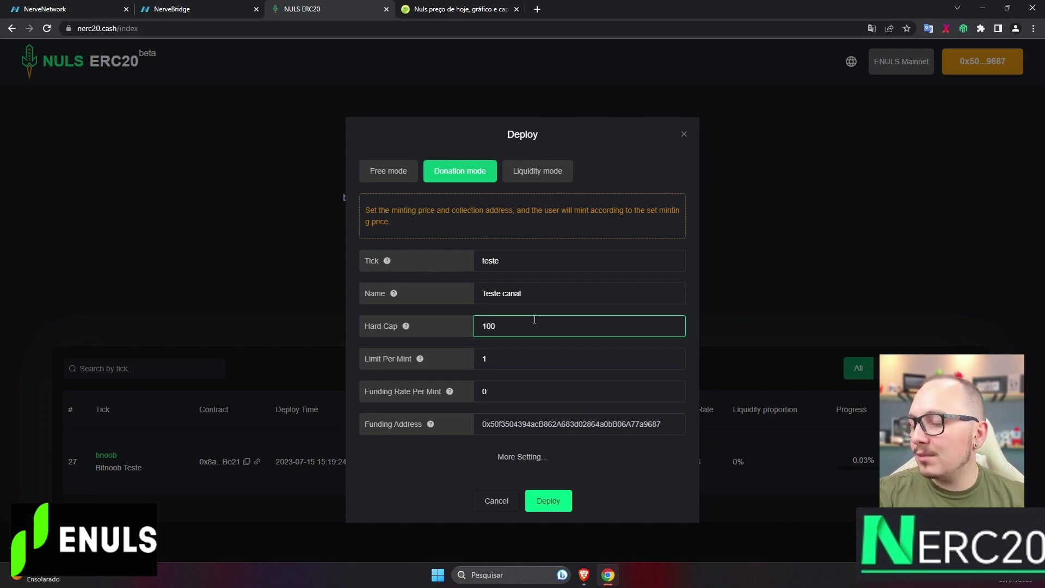
{"action": "type", "text": "000"}
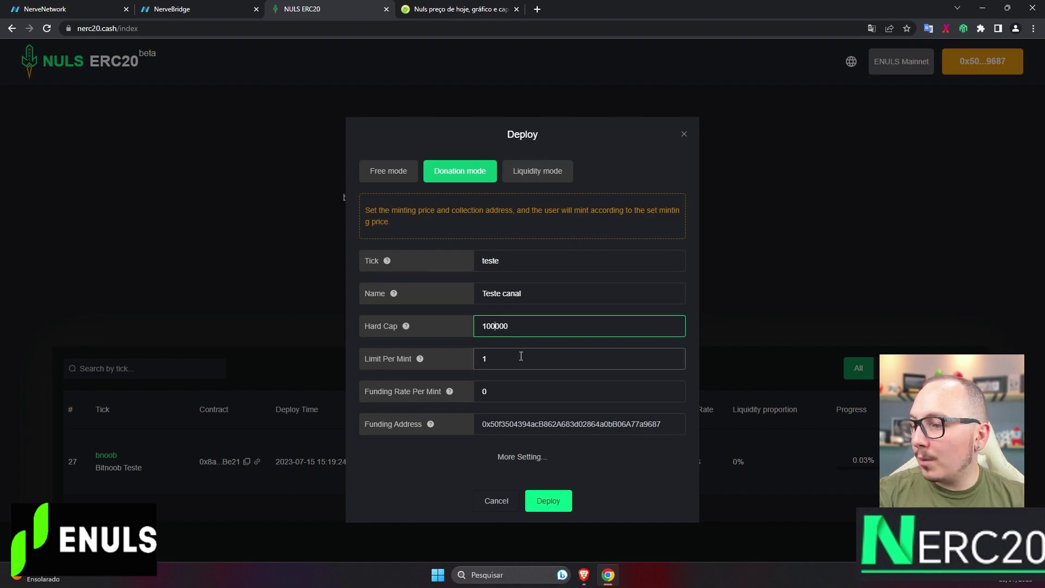
{"action": "left_click", "coordinate": [503, 366]}
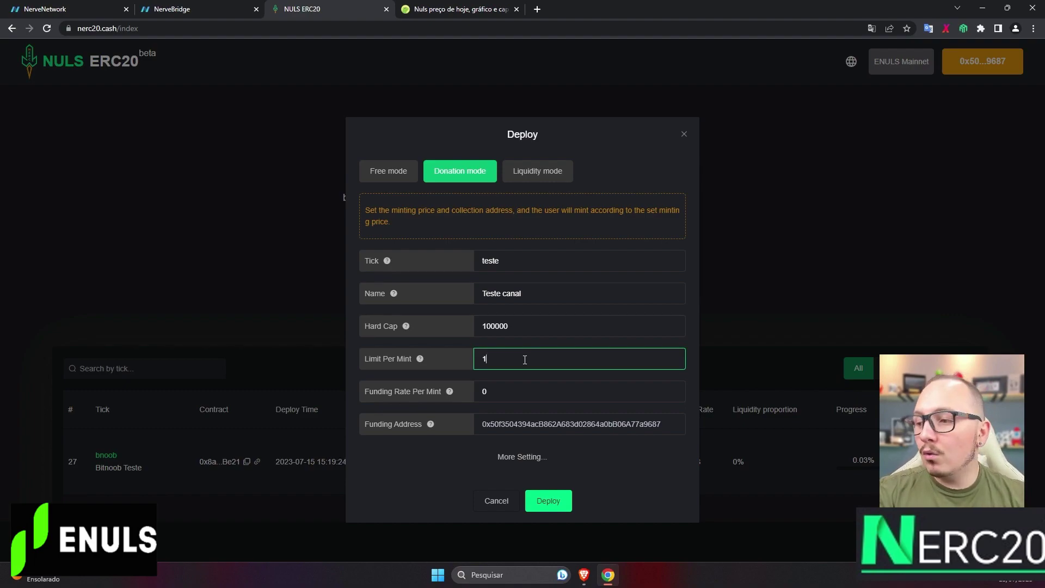
{"action": "type", "text": "00"}
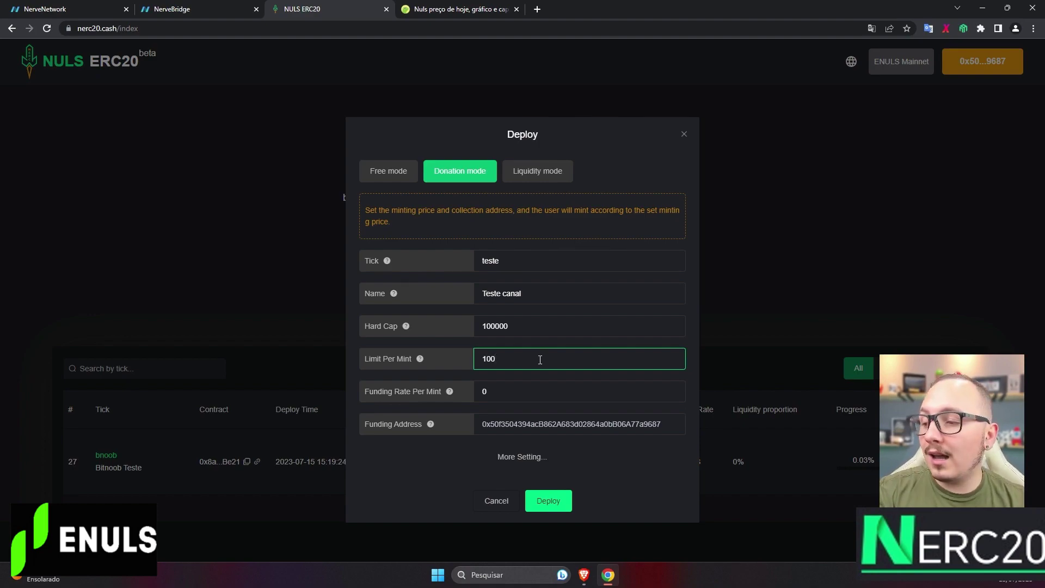
Set Funding Rate Per Mint to 1.
{"action": "left_click", "coordinate": [507, 402]}
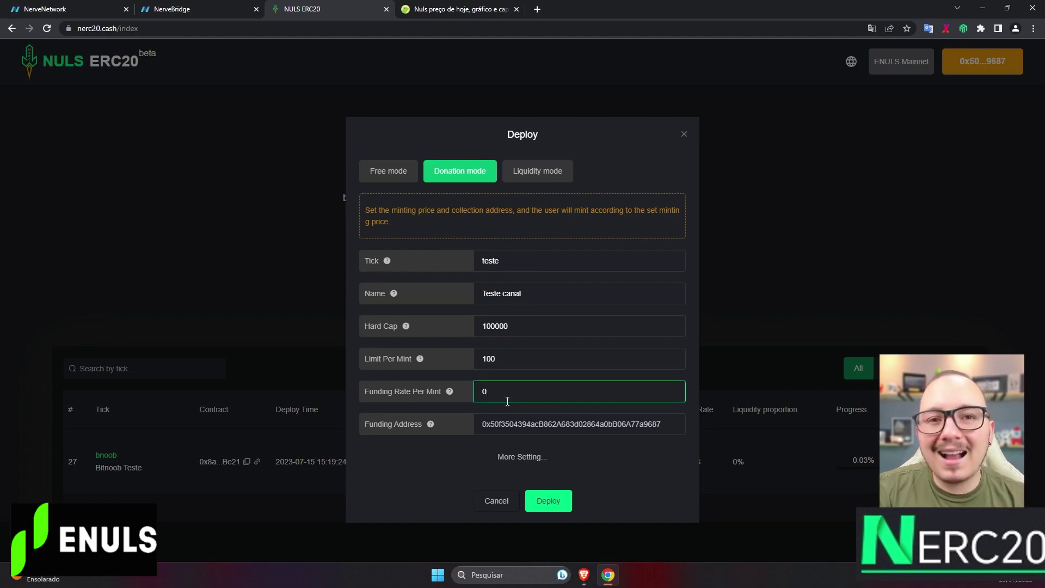
{"action": "left_click", "coordinate": [537, 362]}
{"action": "left_click", "coordinate": [528, 394]}
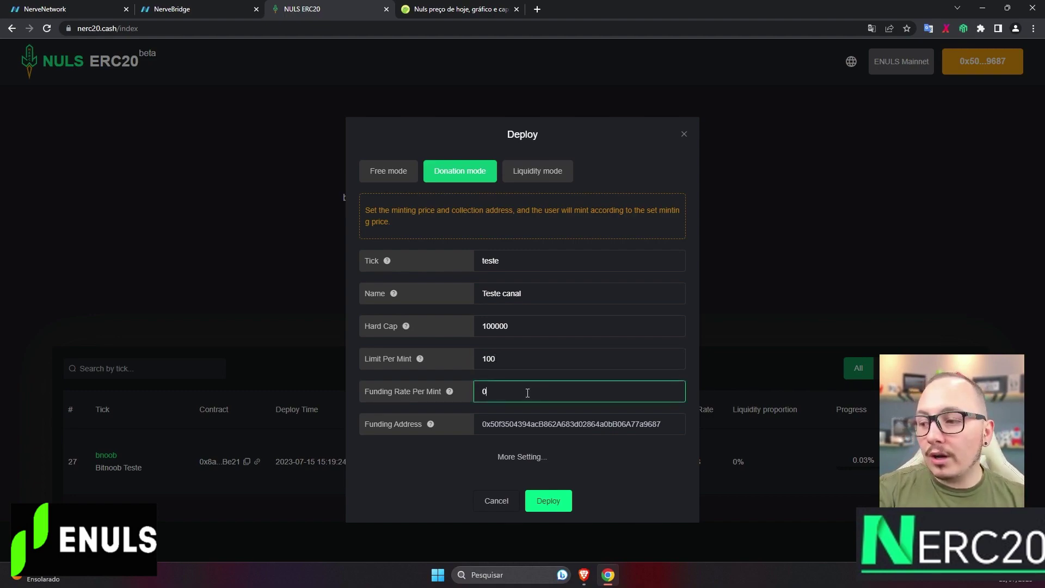
{"action": "key", "text": "BackSpace"}
{"action": "type", "text": "1"}
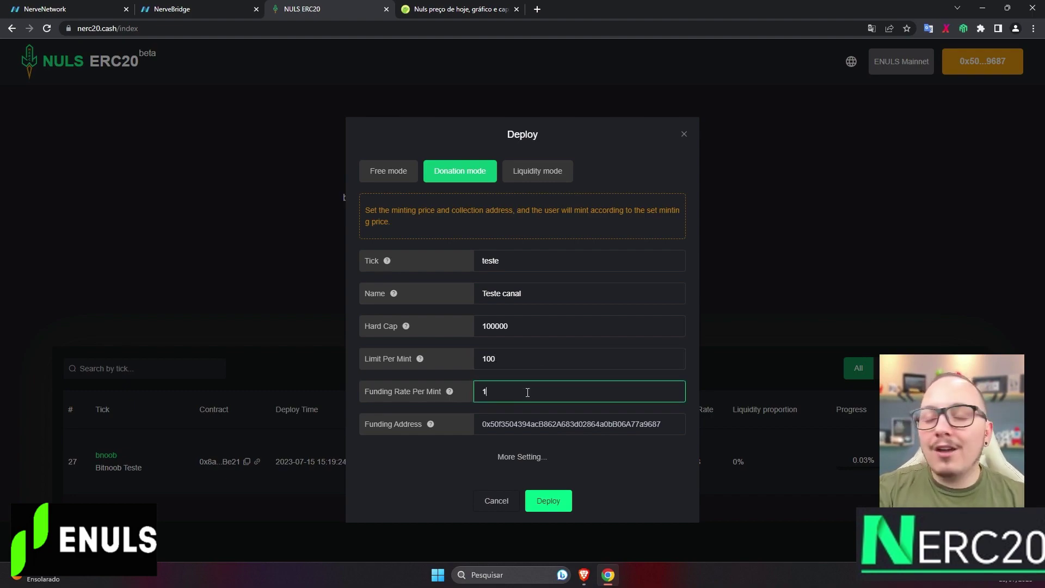
{"action": "mouse_move", "coordinate": [450, 393]}
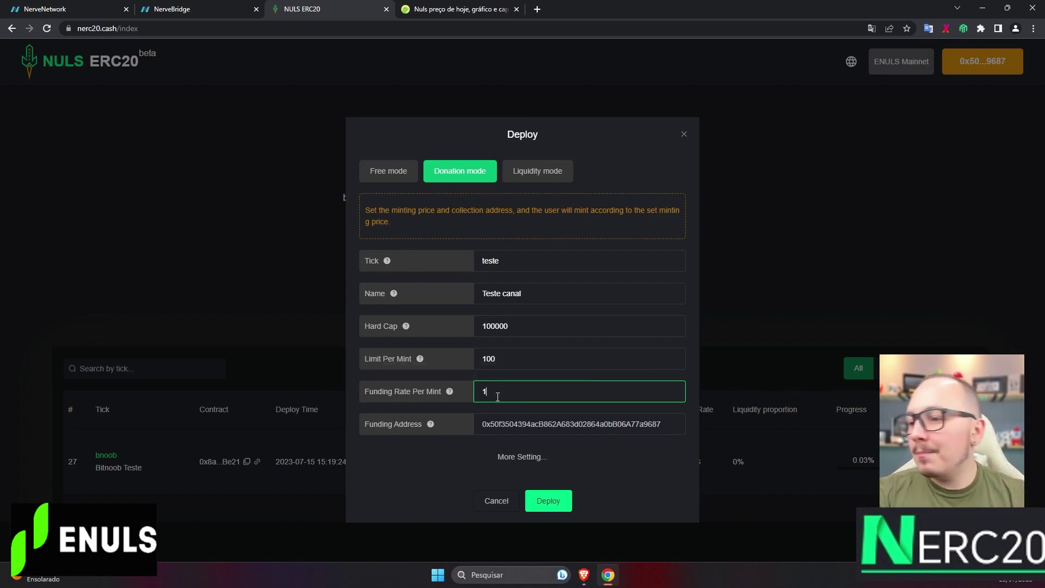
Review Limit Per Mint and Funding Address, then reveal extra settings (Rollup Size 1, Frozen Period 600s).
{"action": "left_click", "coordinate": [509, 362]}
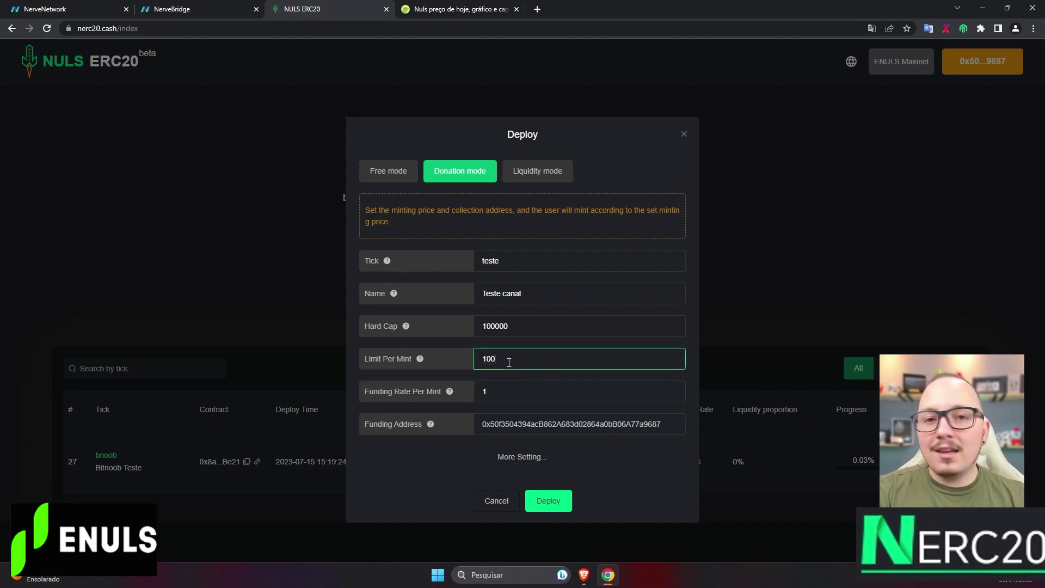
{"action": "left_click", "coordinate": [496, 424]}
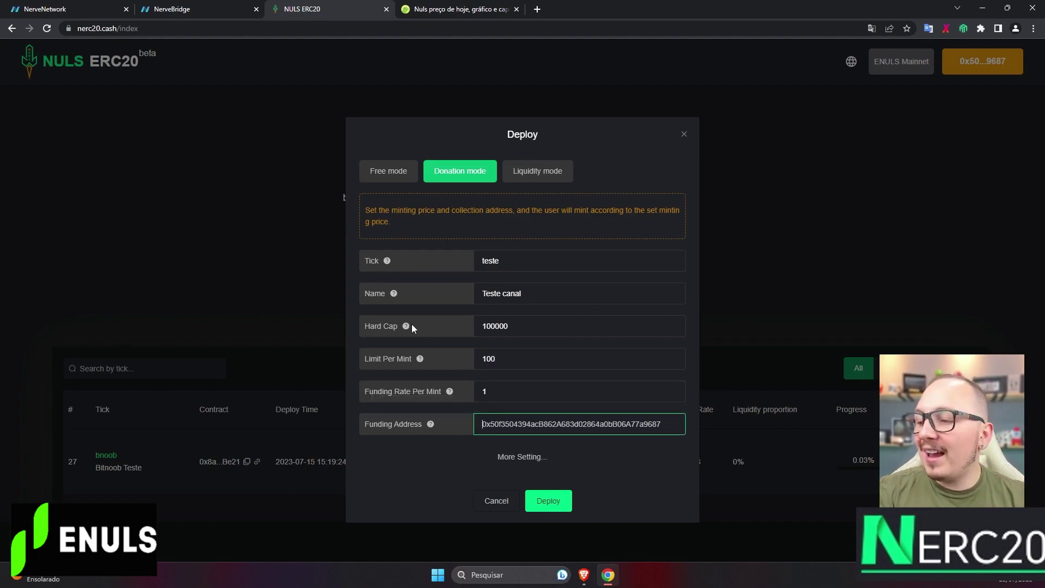
{"action": "left_click", "coordinate": [505, 389]}
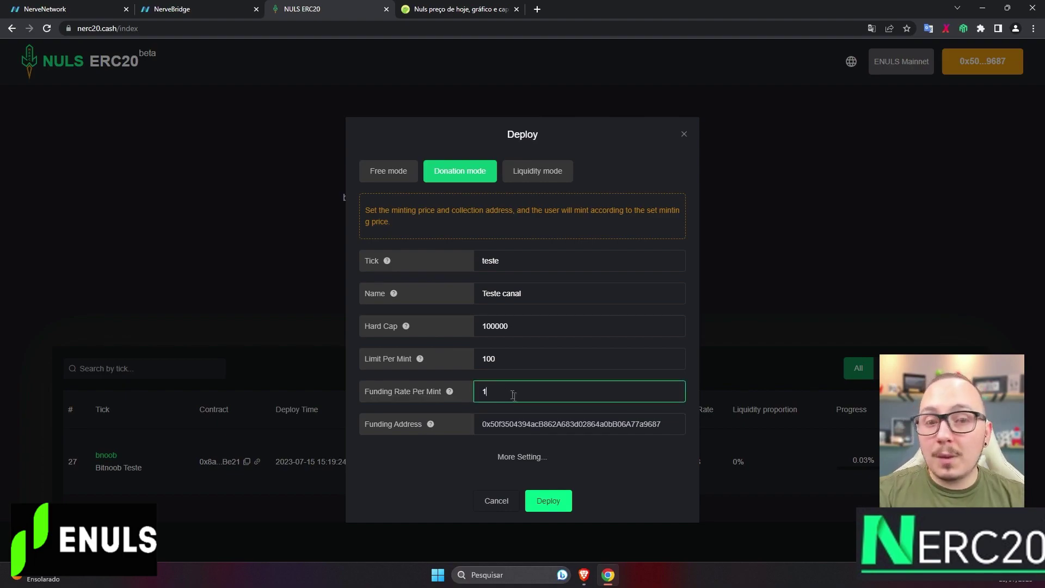
{"action": "left_click", "coordinate": [535, 424]}
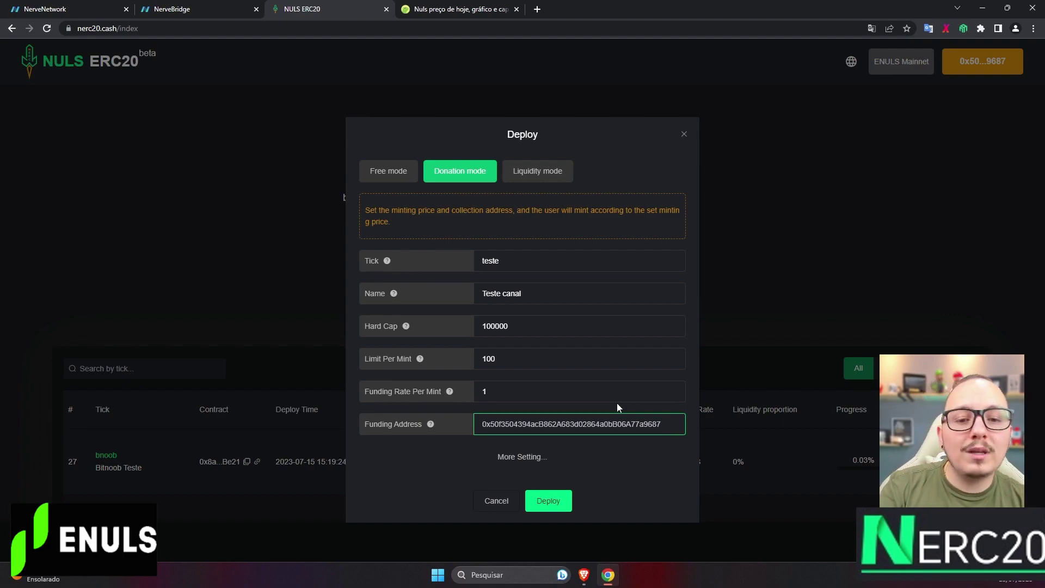
{"action": "left_click", "coordinate": [522, 457]}
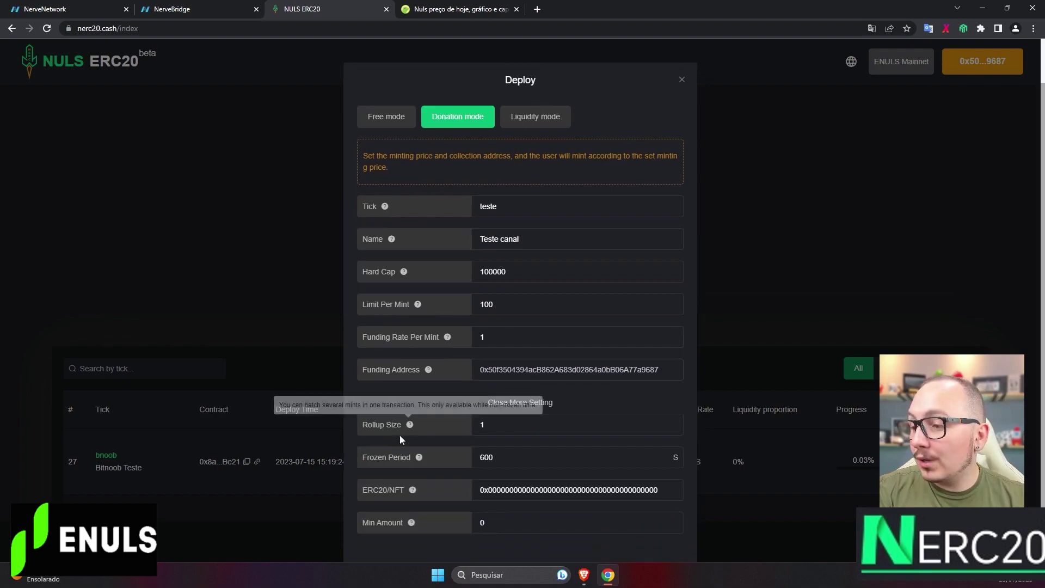
{"action": "mouse_move", "coordinate": [419, 456]}
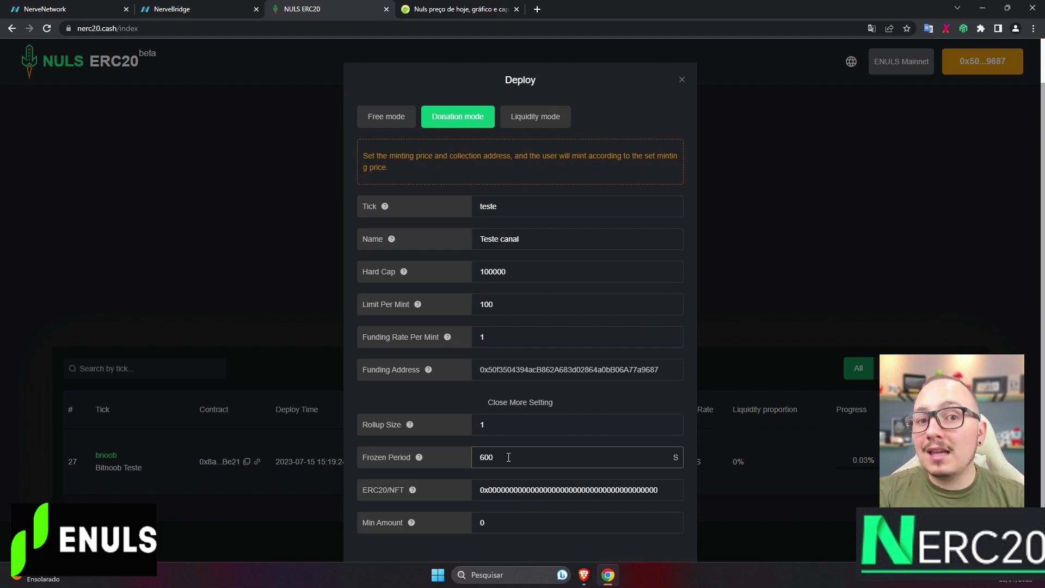
{"action": "left_click_drag", "start_coordinate": [507, 458], "coordinate": [489, 460]}
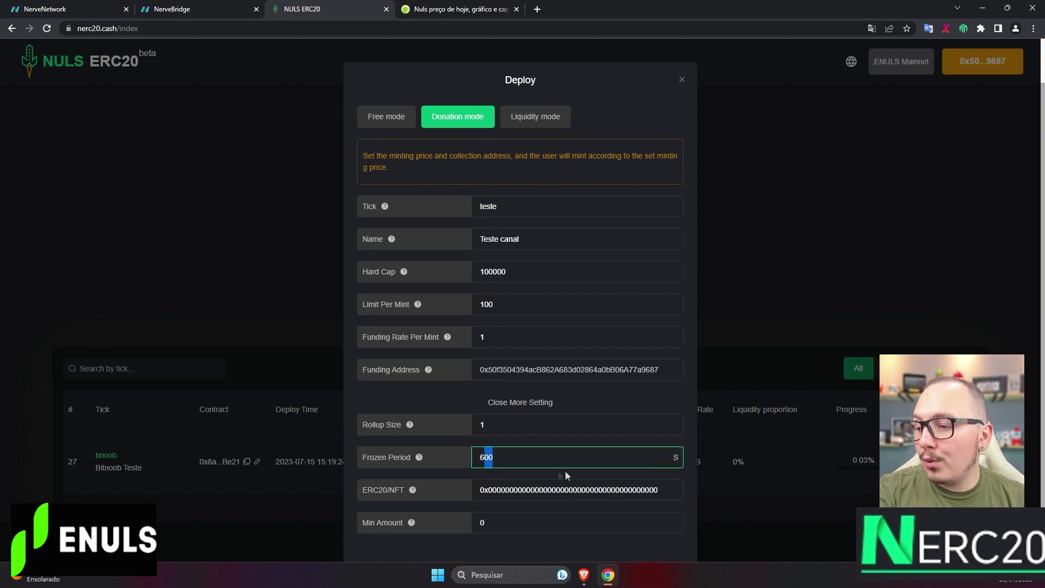
{"action": "left_click", "coordinate": [565, 401]}
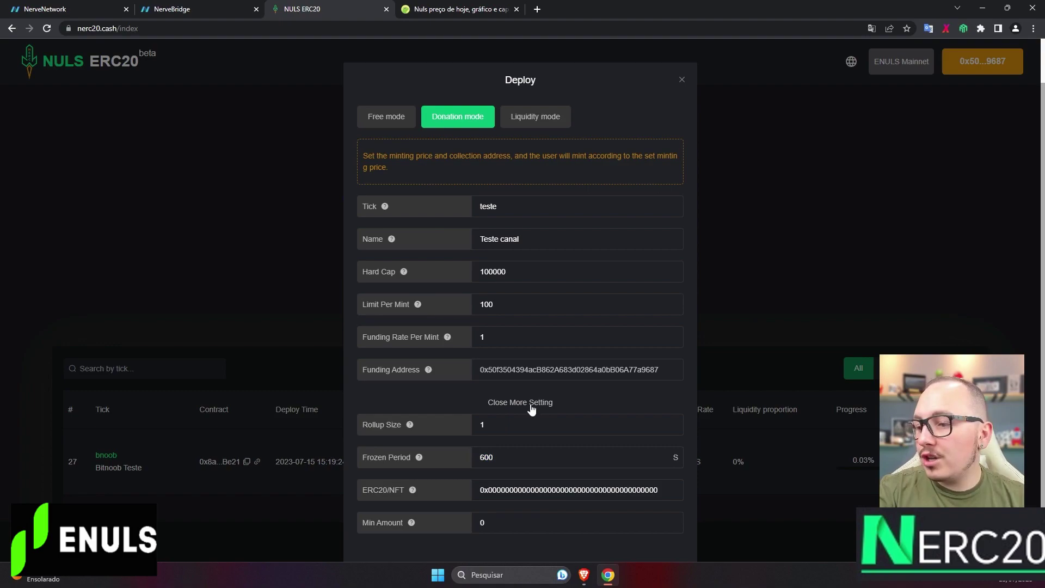
{"action": "left_click", "coordinate": [532, 406]}
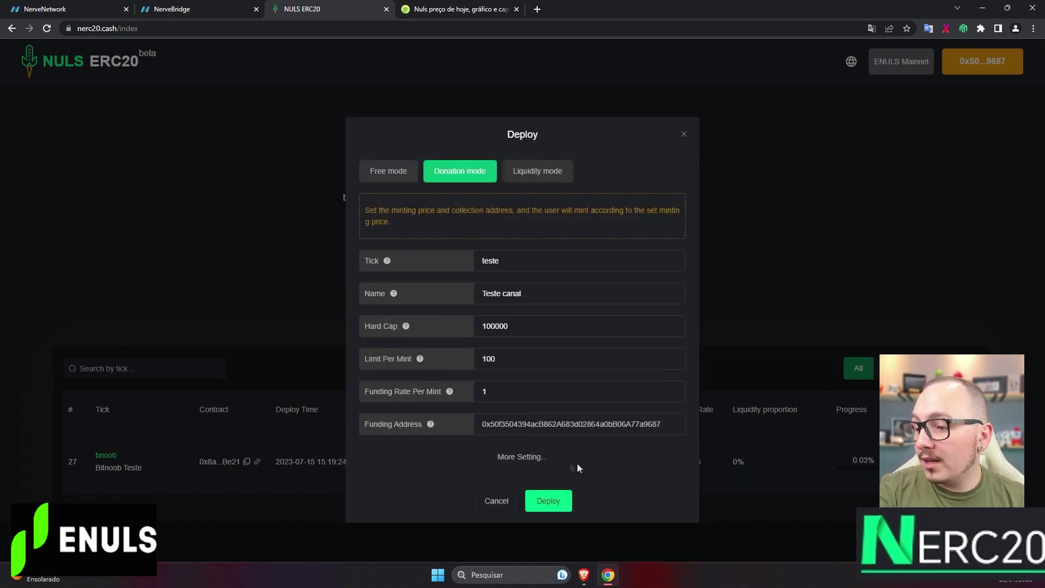
Submit the teste Donation-mode deployment, recheck Funding Address, then switch to Liquidity mode.
{"action": "left_click", "coordinate": [550, 503]}
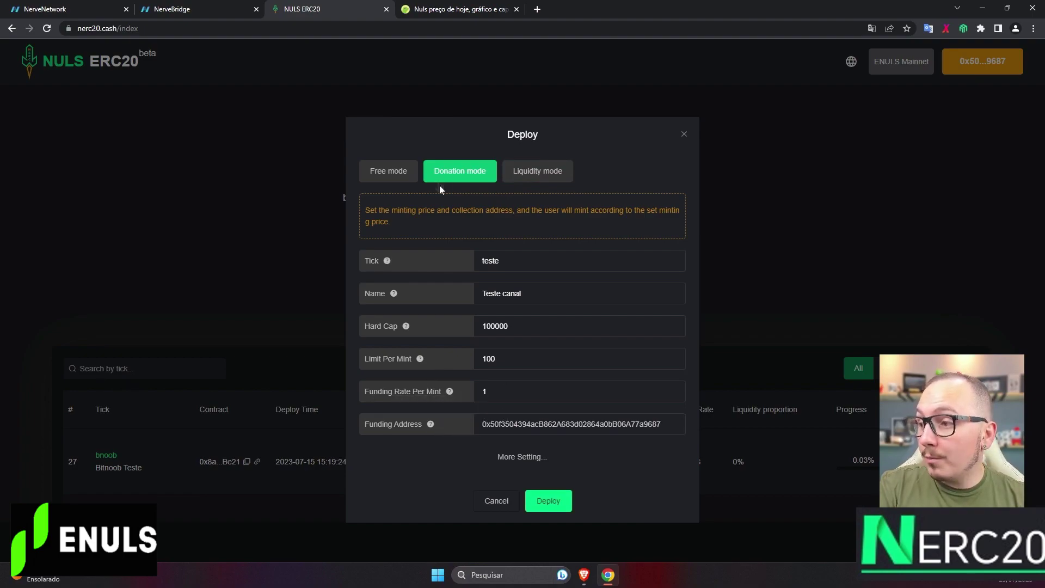
{"action": "left_click", "coordinate": [546, 429]}
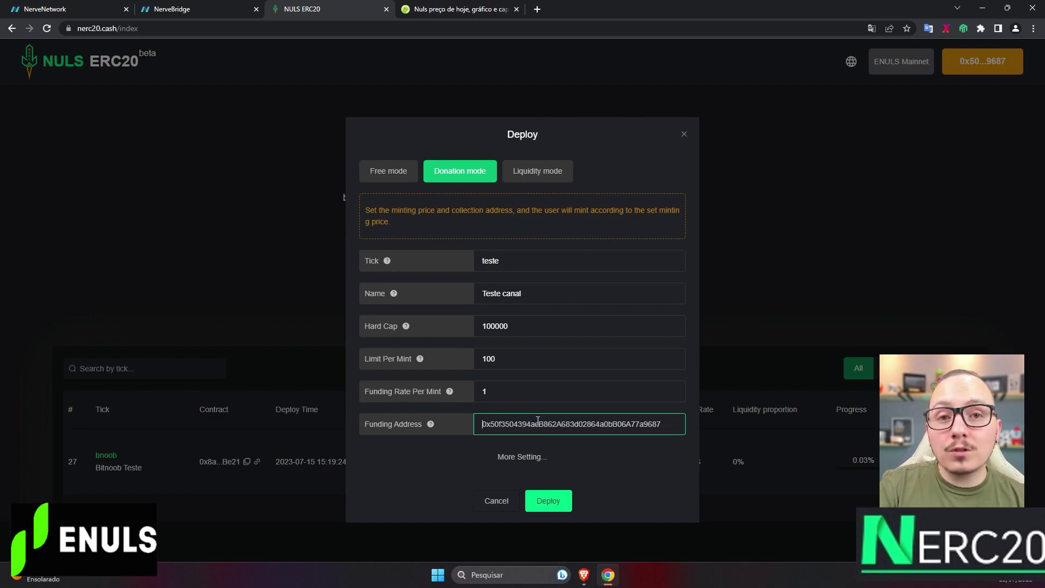
{"action": "left_click", "coordinate": [552, 172]}
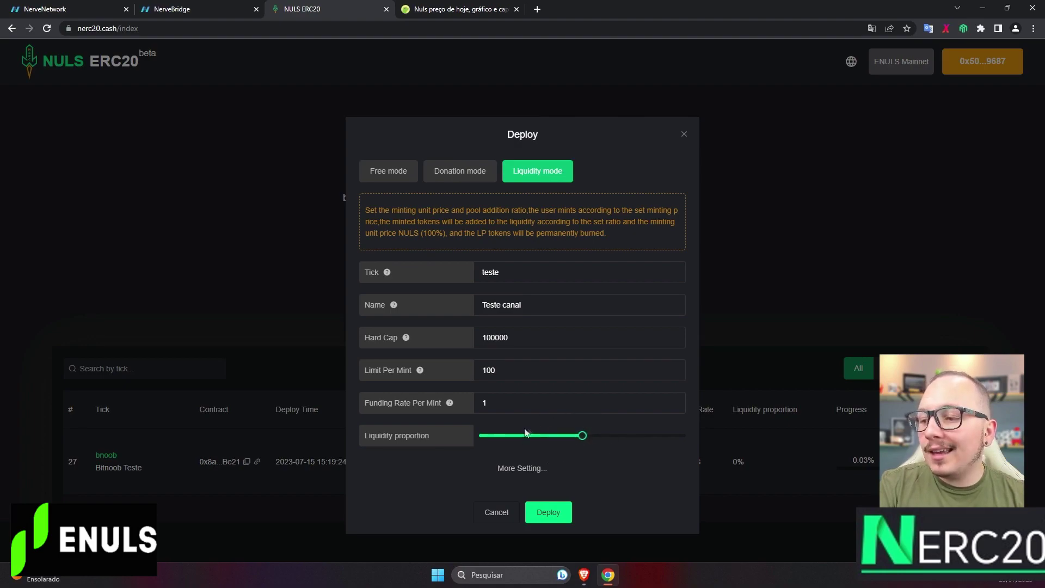
Set the liquidity proportion to 60%, then review Limit Per Mint 100 and Funding Rate 1.
{"action": "left_click", "coordinate": [604, 435]}
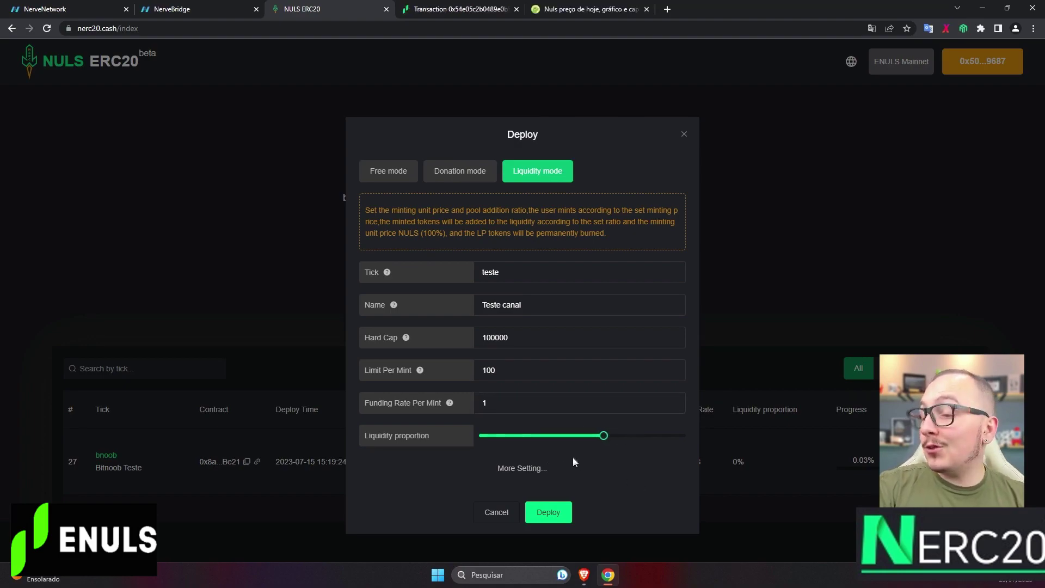
{"action": "mouse_move", "coordinate": [605, 433]}
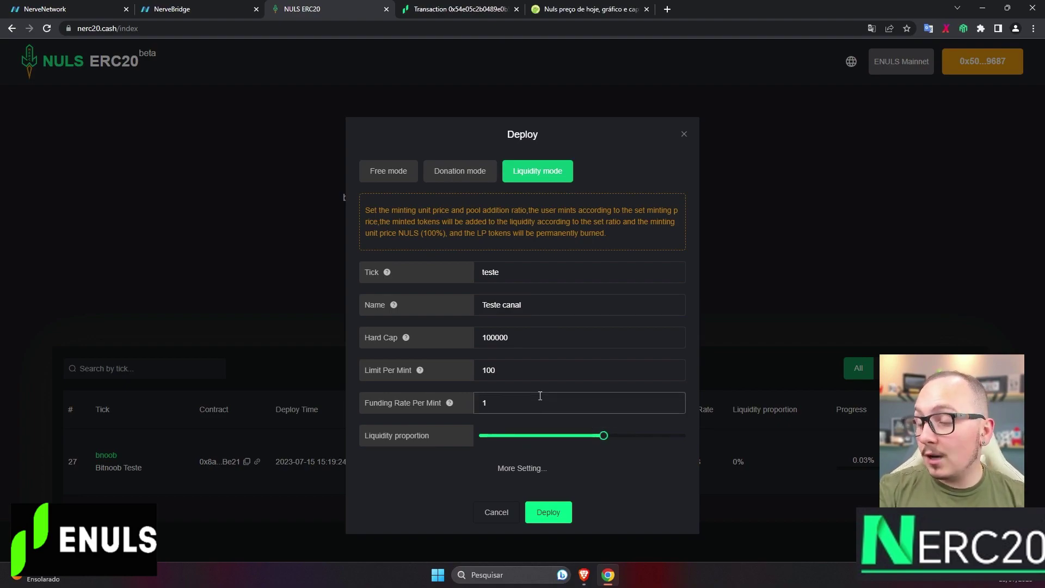
{"action": "left_click", "coordinate": [505, 404]}
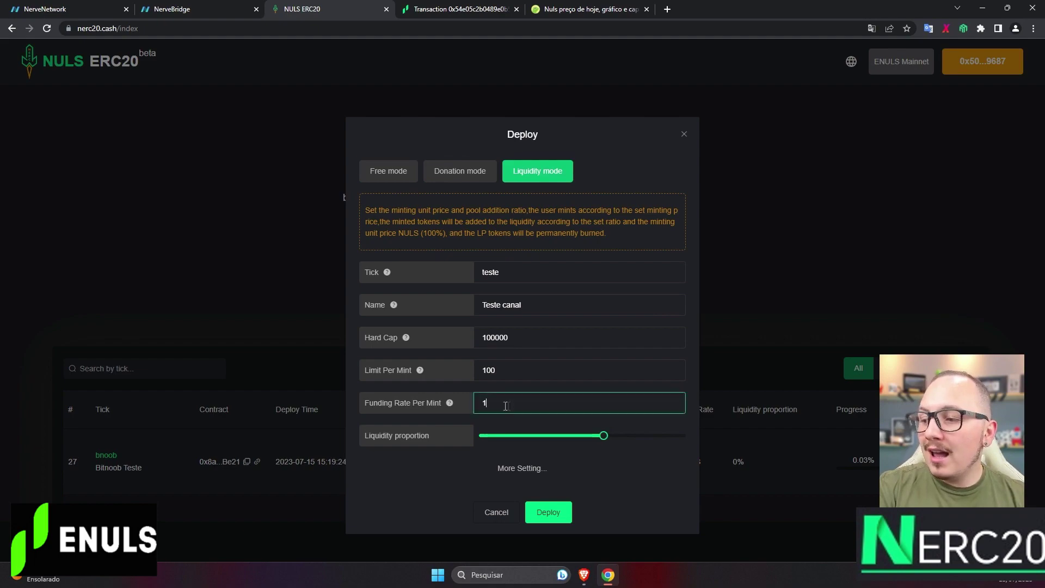
{"action": "double_click", "coordinate": [484, 406]}
{"action": "double_click", "coordinate": [476, 367]}
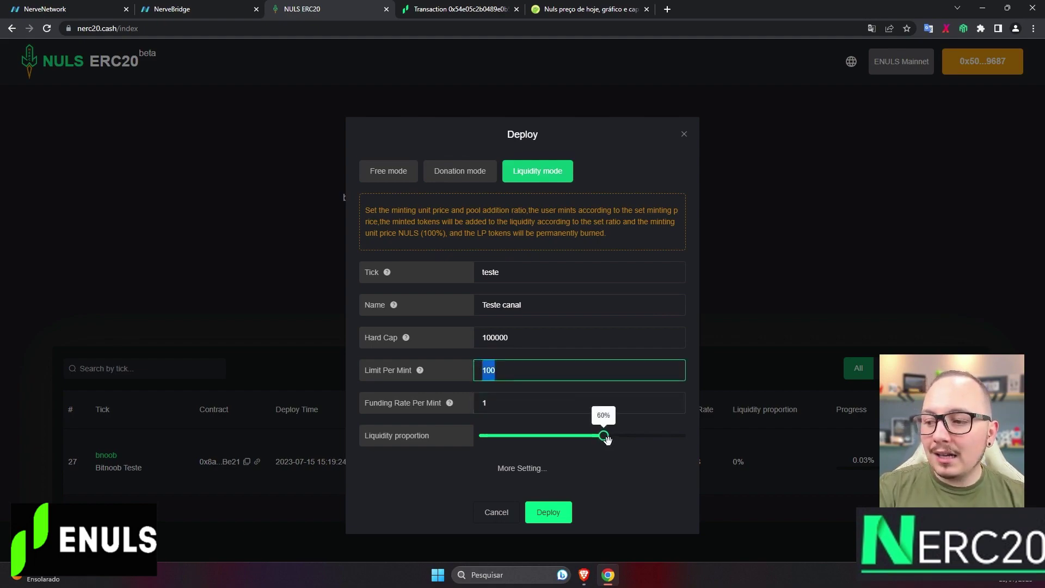
{"action": "left_click", "coordinate": [509, 370]}
{"action": "double_click", "coordinate": [509, 371]}
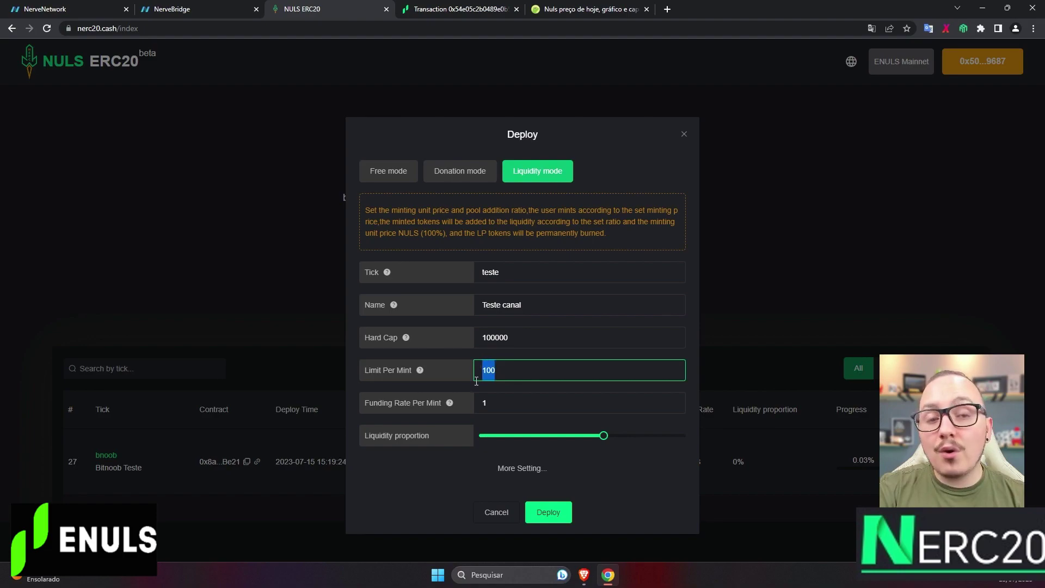
{"action": "left_click", "coordinate": [481, 403]}
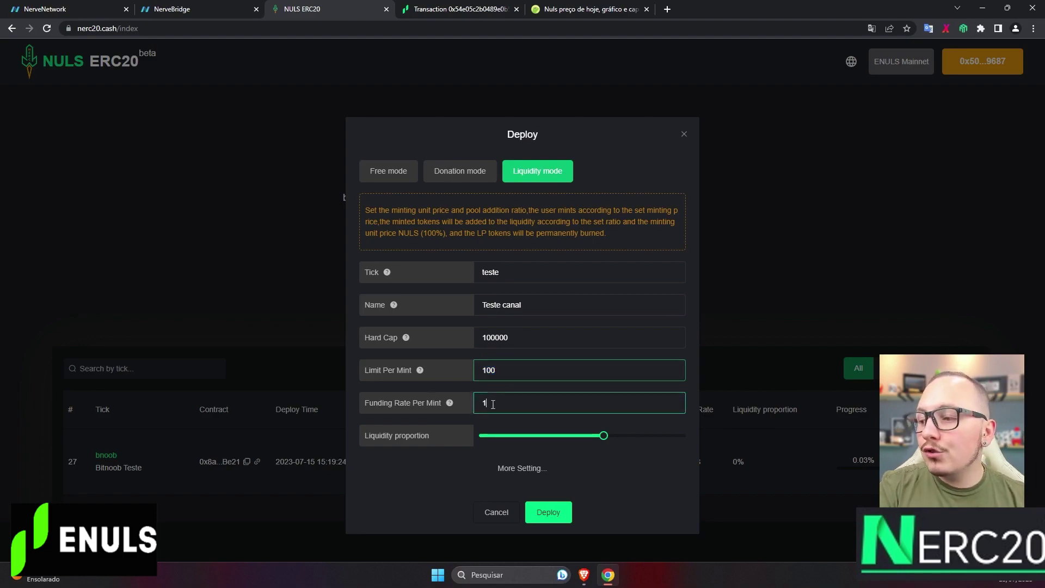
{"action": "double_click", "coordinate": [480, 403]}
{"action": "left_click_drag", "start_coordinate": [504, 370], "coordinate": [482, 371]}
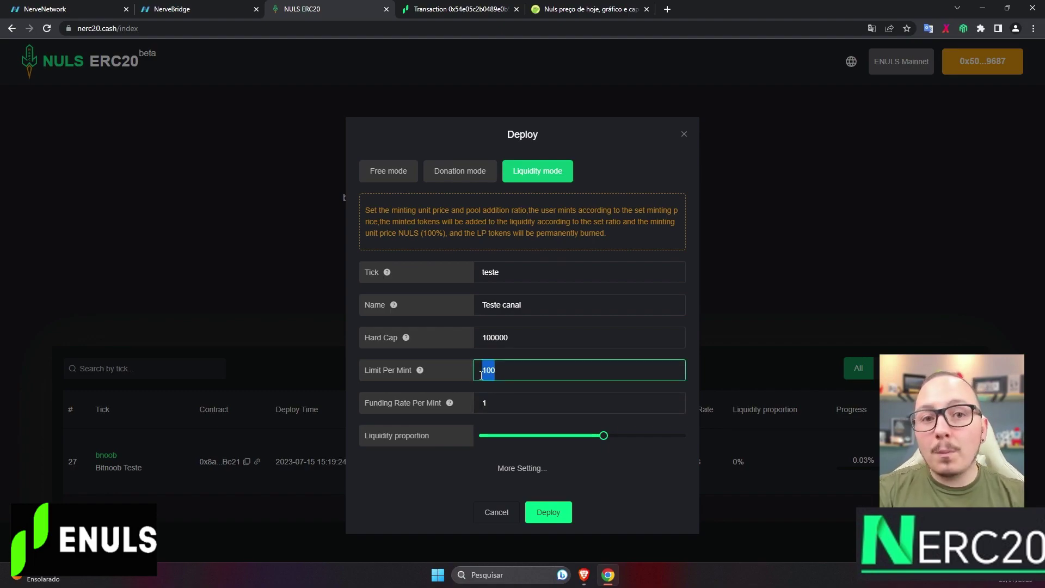
{"action": "left_click", "coordinate": [502, 401]}
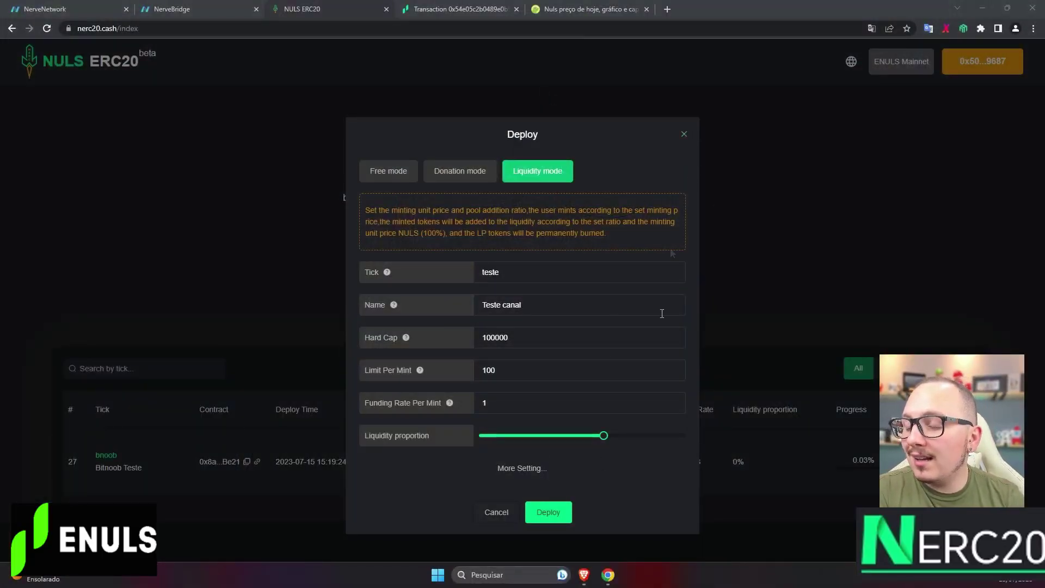
Close the Deploy dialog and highlight bnoob's row: tick, Bitnoob Teste name, row 27, funding rate, 10 per mint.
{"action": "left_click", "coordinate": [685, 135]}
{"action": "scroll", "coordinate": [869, 250], "scroll_direction": "down", "scroll_amount": 3}
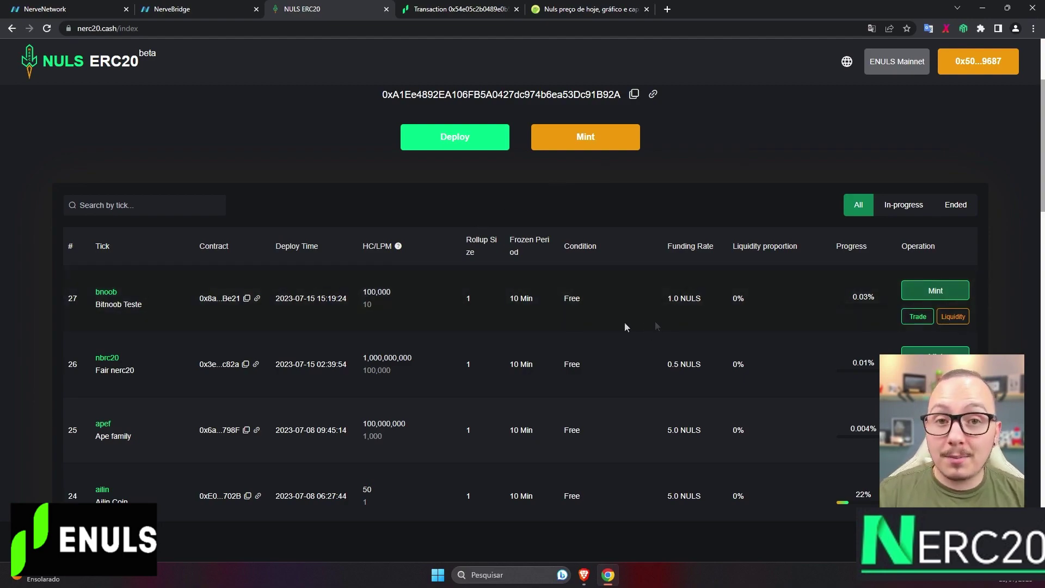
{"action": "double_click", "coordinate": [116, 293]}
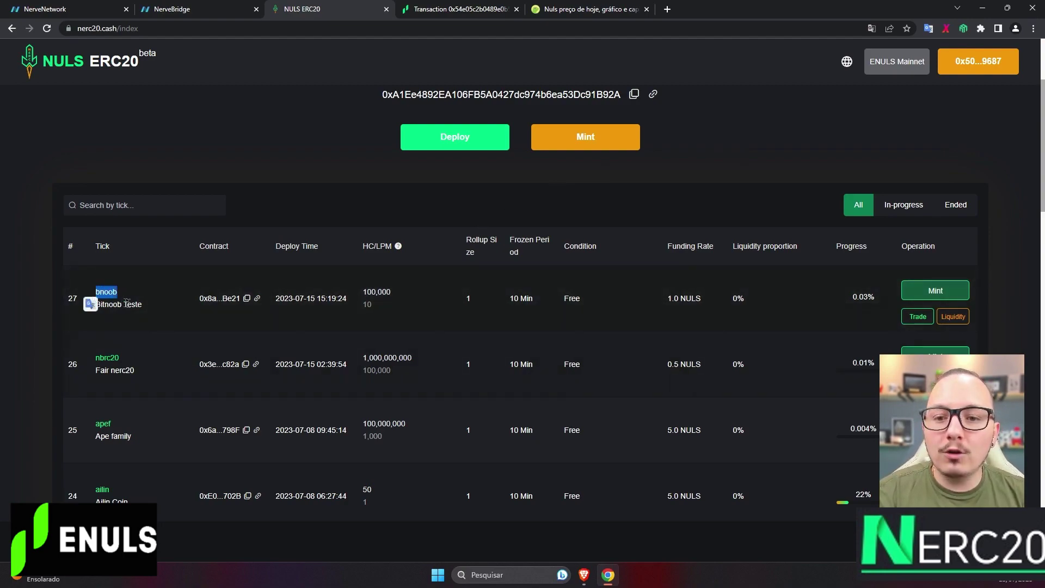
{"action": "left_click_drag", "start_coordinate": [148, 308], "coordinate": [86, 297]}
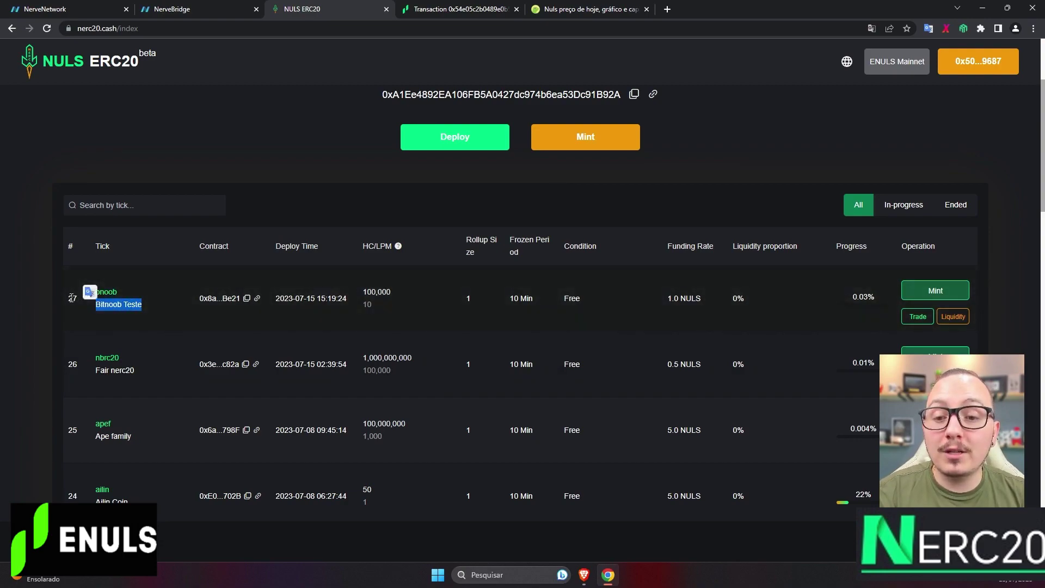
{"action": "double_click", "coordinate": [72, 298]}
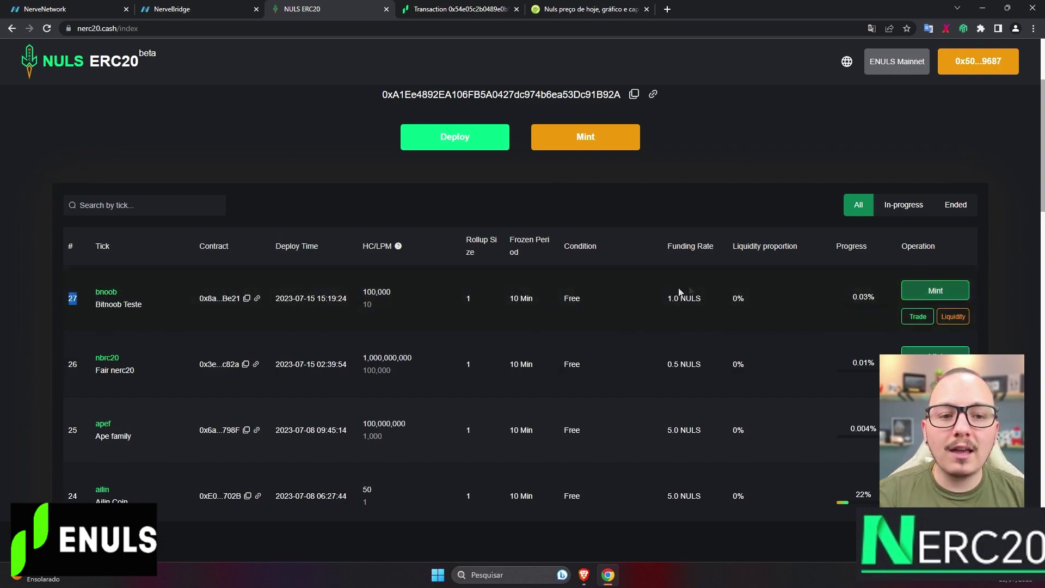
{"action": "left_click_drag", "start_coordinate": [704, 304], "coordinate": [674, 300]}
{"action": "left_click_drag", "start_coordinate": [383, 305], "coordinate": [362, 307]}
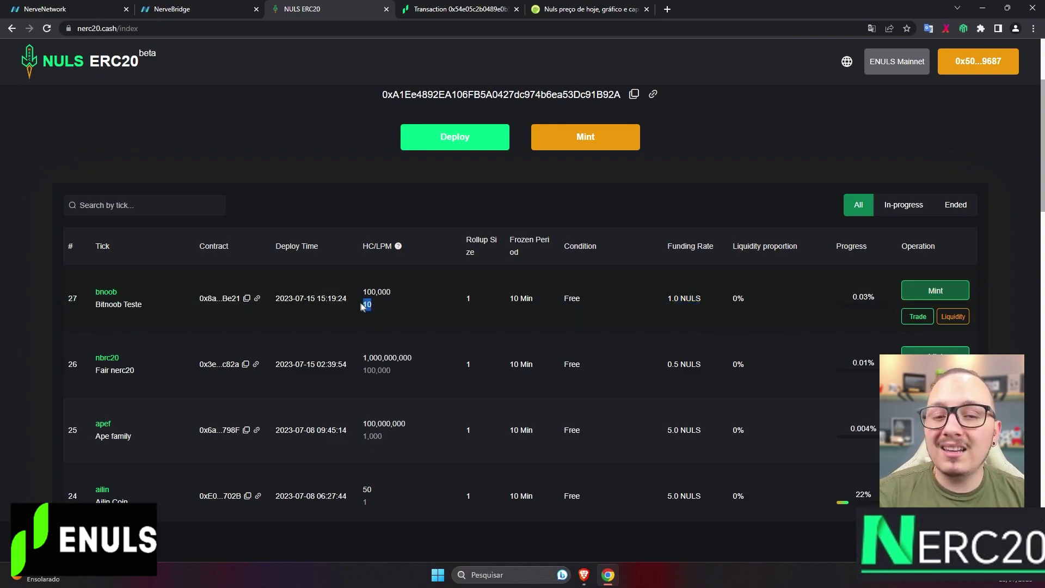